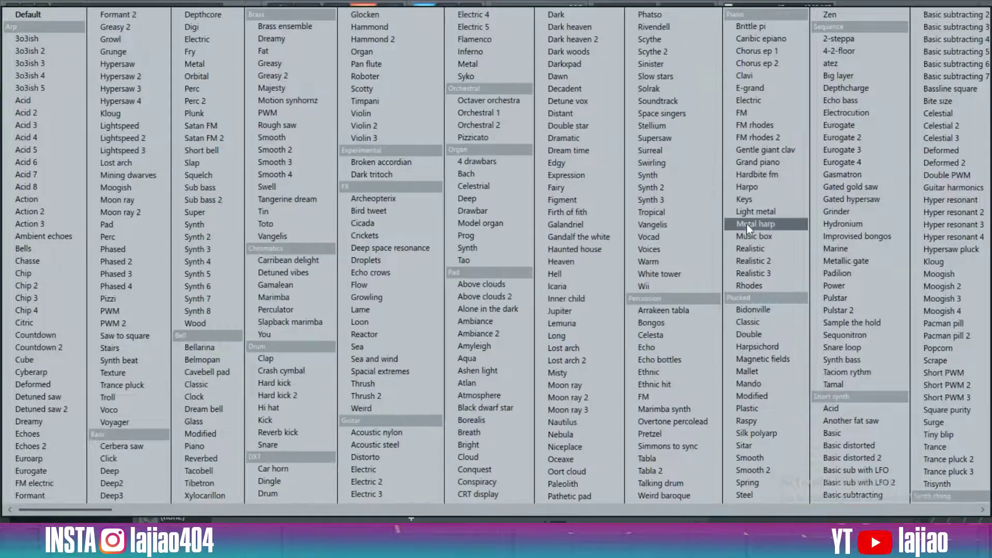
# Load the Keys preset from the Piano category and stack two-bar G#6, E6 and B5 notes at bar 1, playing them back
pyautogui.click(750, 200)
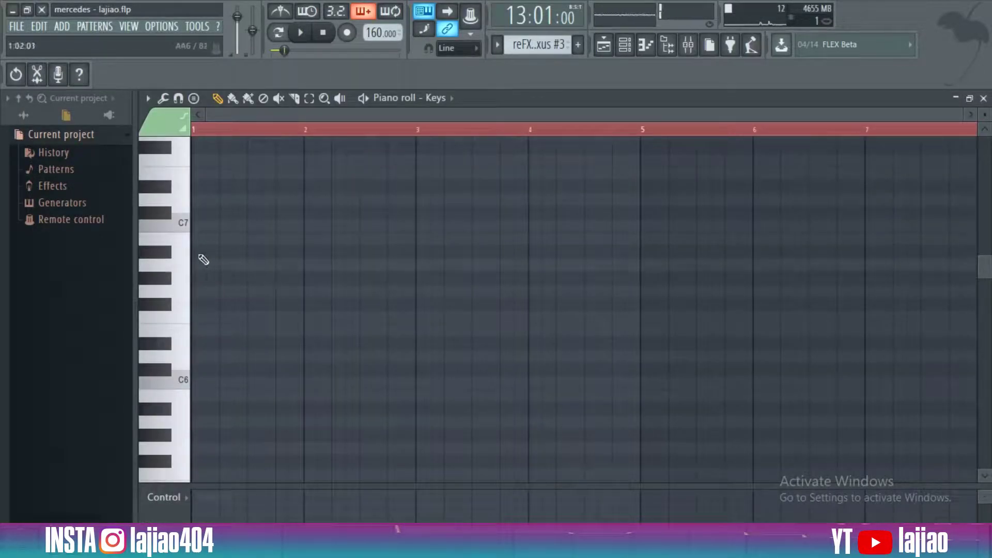
pyautogui.moveTo(262, 241); pyautogui.dragTo(391, 242)
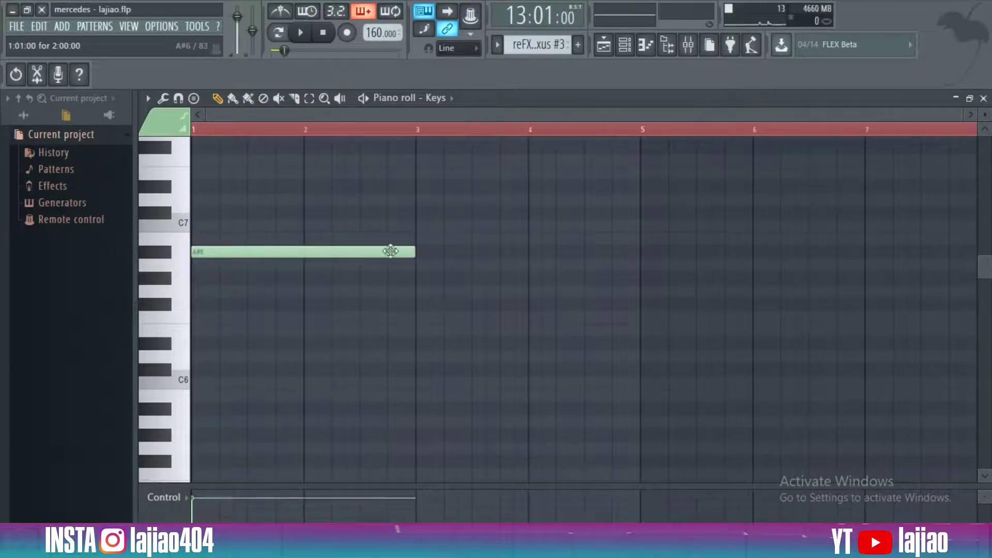
pyautogui.moveTo(325, 265); pyautogui.dragTo(322, 288)
pyautogui.moveTo(212, 317)
pyautogui.mouseDown()
pyautogui.moveTo(177, 316)
pyautogui.moveTo(181, 304)
pyautogui.moveTo(217, 332)
pyautogui.mouseUp()
pyautogui.moveTo(277, 387); pyautogui.dragTo(193, 346)
pyautogui.press('space')
pyautogui.press('space')
pyautogui.press('space')
pyautogui.press('space')
pyautogui.press('space')
pyautogui.press('space')
# Add two-bar G#5, F#5 and D#5 notes to the bar 1 chord and play it back
pyautogui.scroll(-2, 223, 382)
pyautogui.press('space')
pyautogui.press('space')
pyautogui.moveTo(221, 385); pyautogui.dragTo(169, 385)
pyautogui.press('space')
pyautogui.press('space')
pyautogui.moveTo(212, 409); pyautogui.dragTo(177, 421)
pyautogui.press('space')
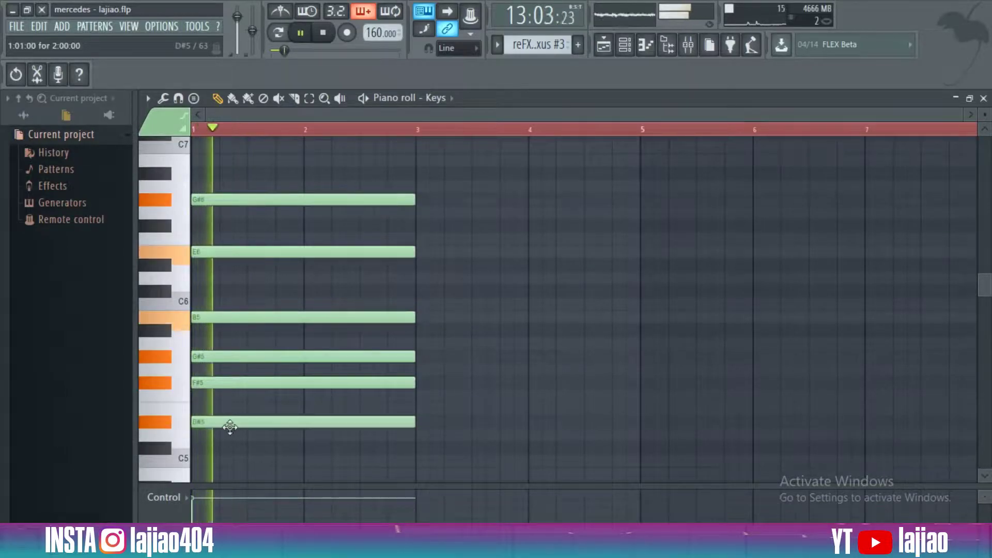
pyautogui.press('space')
# Start the second chord at bar 3 with two-bar D#6, B5, G#5 and F#5 notes
pyautogui.click(420, 269)
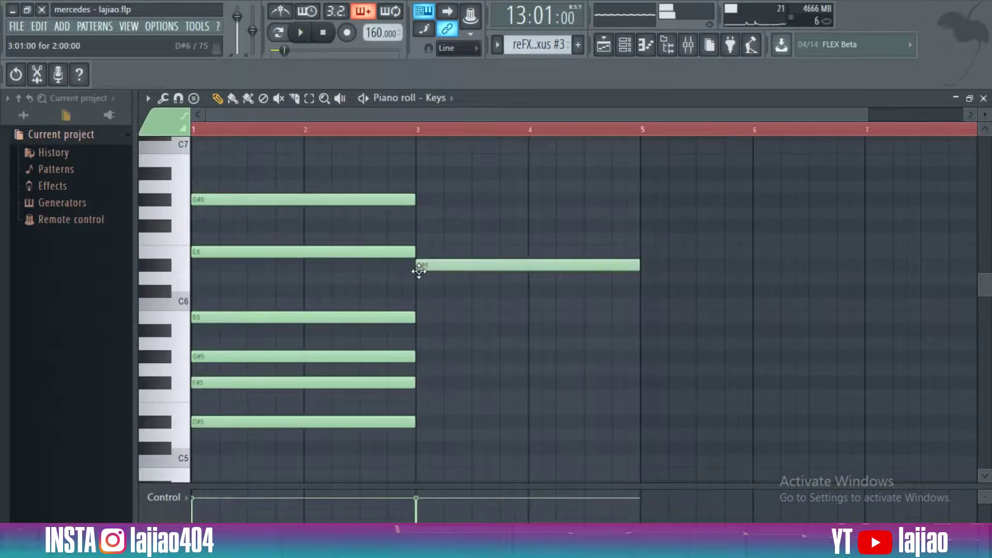
pyautogui.keyDown('alt'); pyautogui.rightClick(433, 271); pyautogui.keyUp('alt')
pyautogui.moveTo(435, 289); pyautogui.dragTo(416, 319)
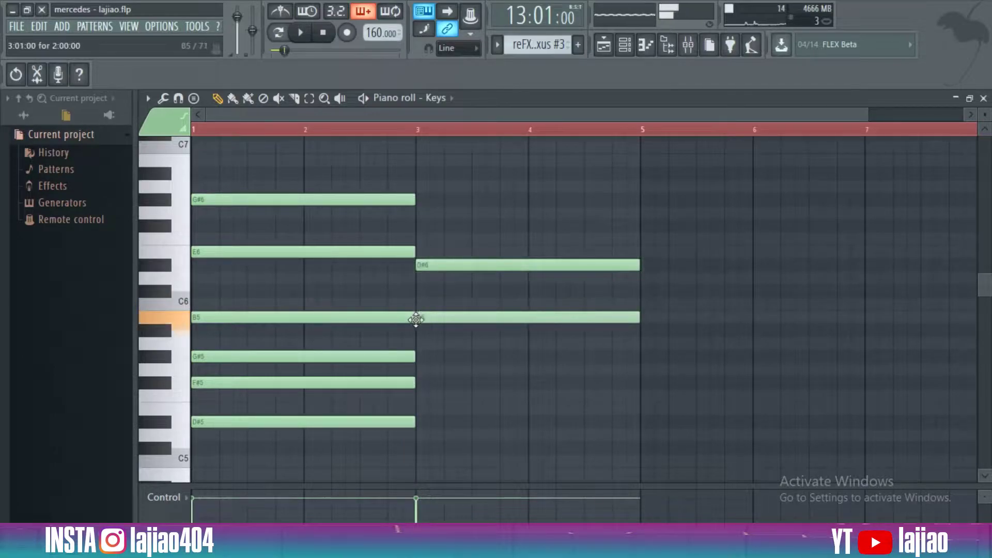
pyautogui.click(427, 357)
pyautogui.moveTo(432, 373); pyautogui.dragTo(417, 383)
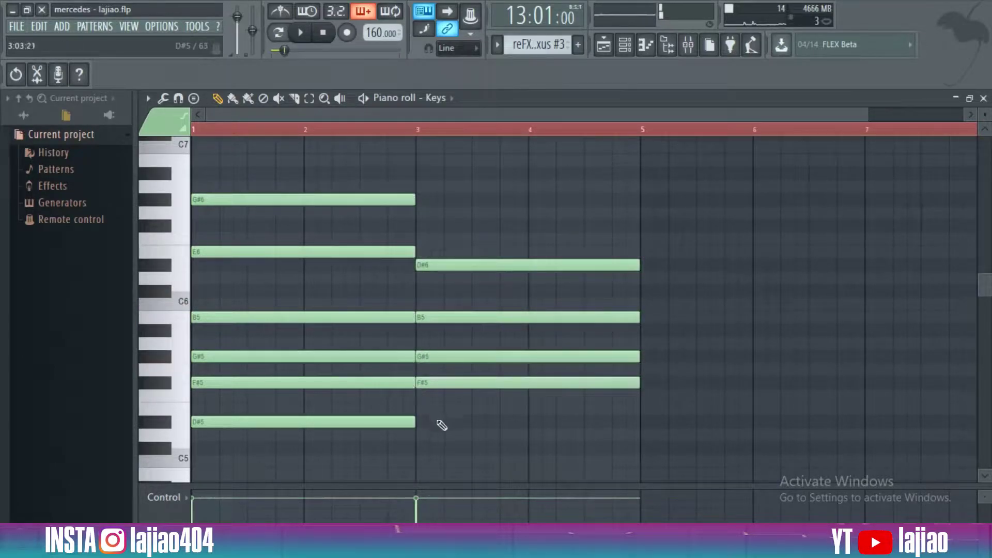
# Complete the bar 3 chord with two-bar D#5 and B4 notes
pyautogui.click(434, 421)
pyautogui.keyDown('alt'); pyautogui.rightClick(429, 419); pyautogui.keyUp('alt')
pyautogui.click(414, 461)
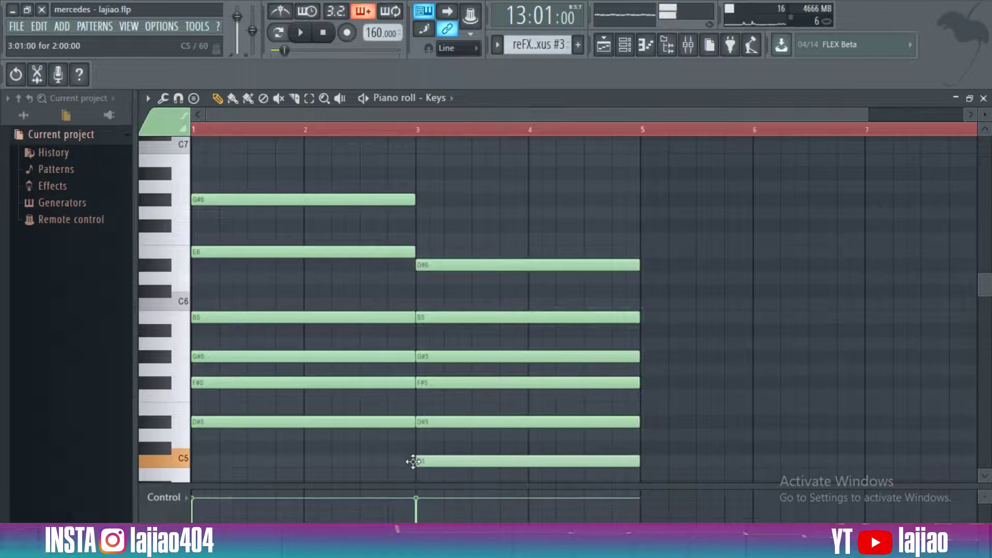
pyautogui.moveTo(412, 455); pyautogui.dragTo(412, 476)
pyautogui.keyDown('alt'); pyautogui.rightClick(428, 460); pyautogui.keyUp('alt')
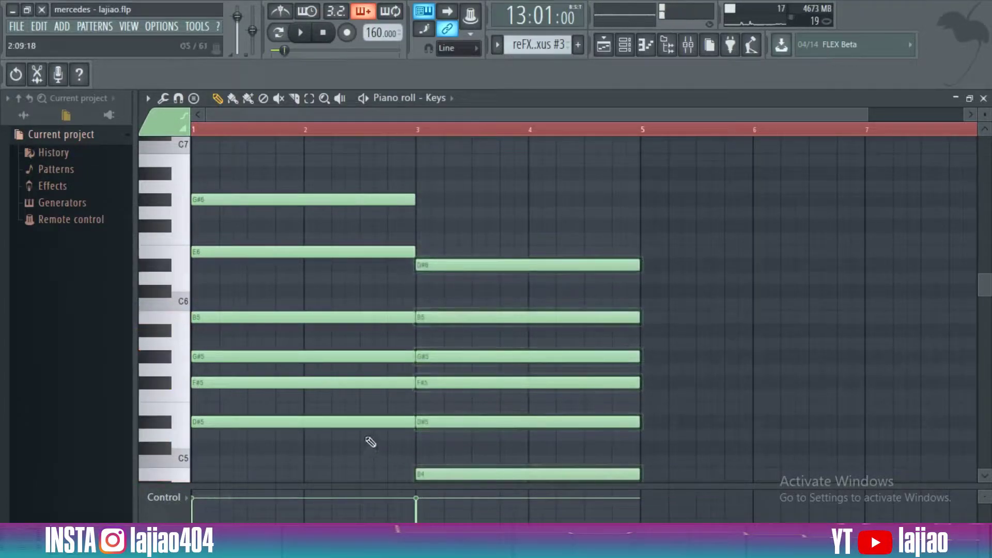
pyautogui.keyDown('alt'); pyautogui.rightClick(365, 438); pyautogui.keyUp('alt')
pyautogui.keyDown('alt'); pyautogui.rightClick(437, 417); pyautogui.keyUp('alt')
pyautogui.scroll(-1, 492, 341)
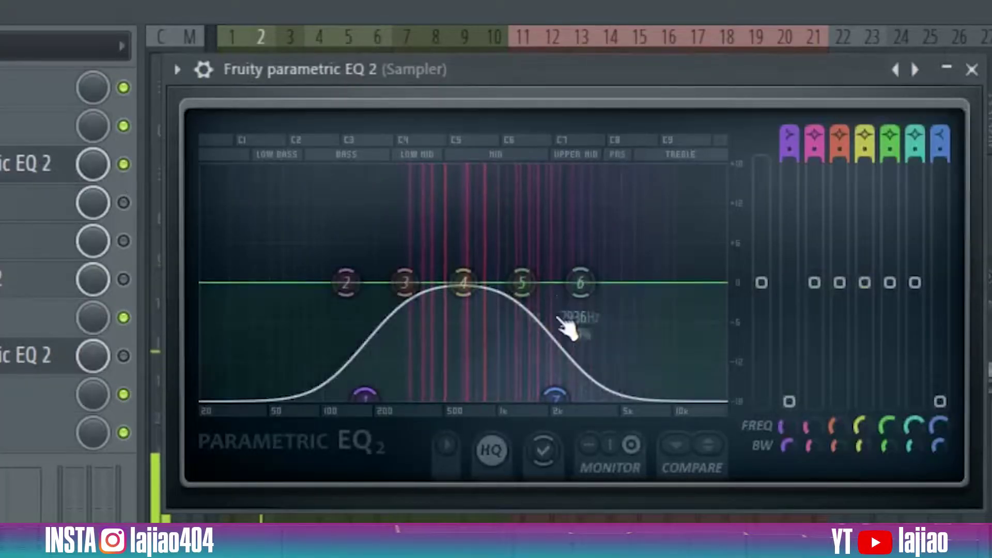
# Lower the frequency of band 7 in the Fruity parametric EQ 2 and reposition the Gross Beat window
pyautogui.moveTo(559, 395); pyautogui.dragTo(530, 397)
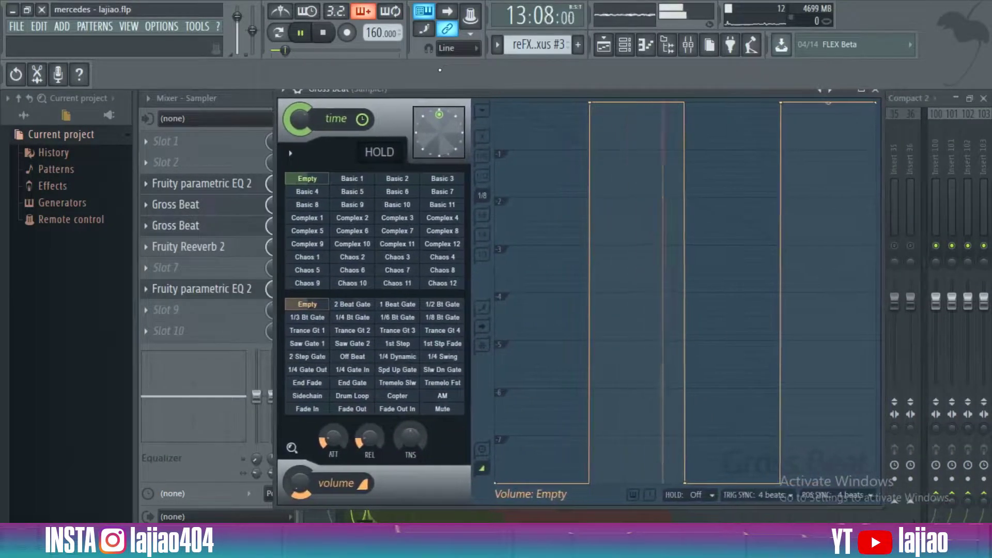
pyautogui.moveTo(439, 90); pyautogui.dragTo(453, 115)
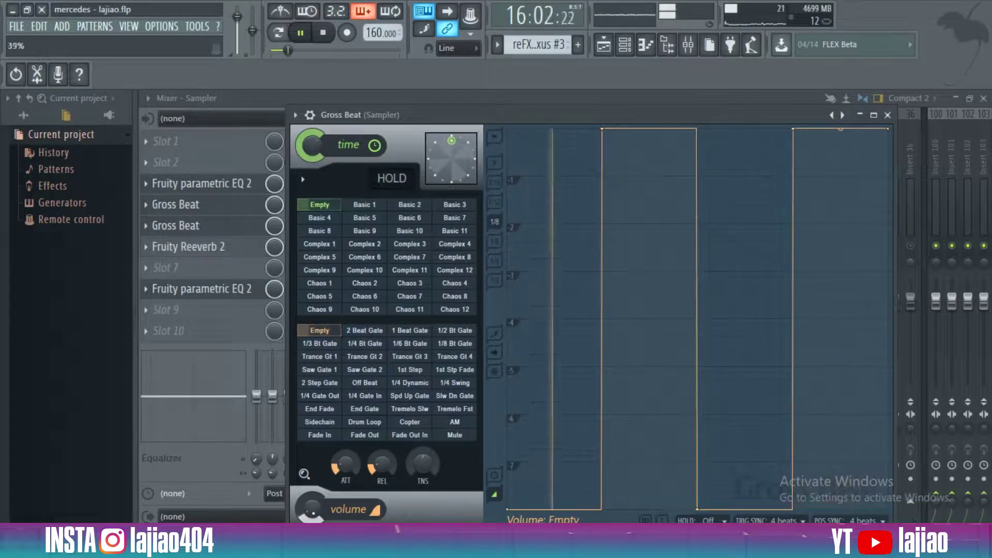
# Try boosting band 4 at about 649 Hz to the maximum in the slot 8 Fruity parametric EQ 2, and undo it
pyautogui.click(222, 290)
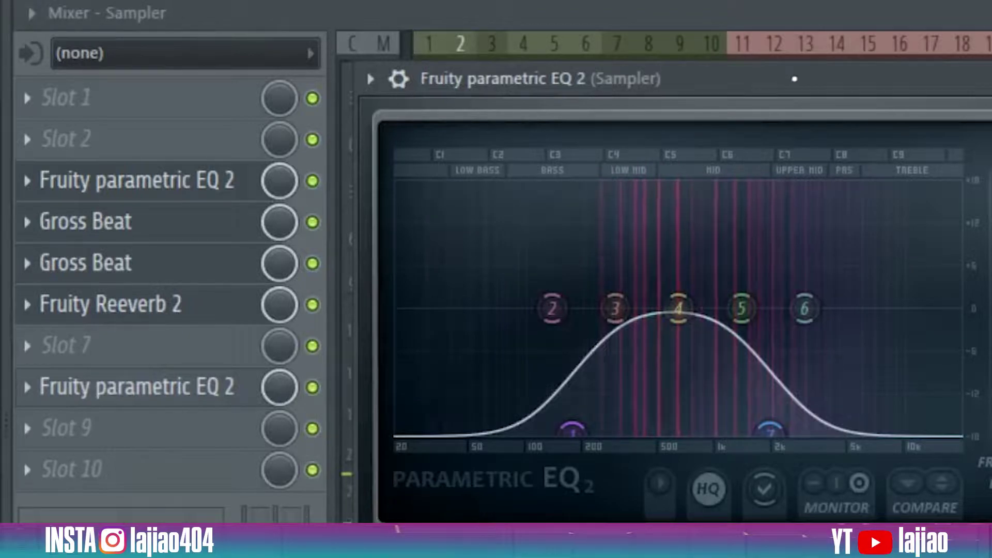
pyautogui.moveTo(693, 321); pyautogui.dragTo(689, 193)
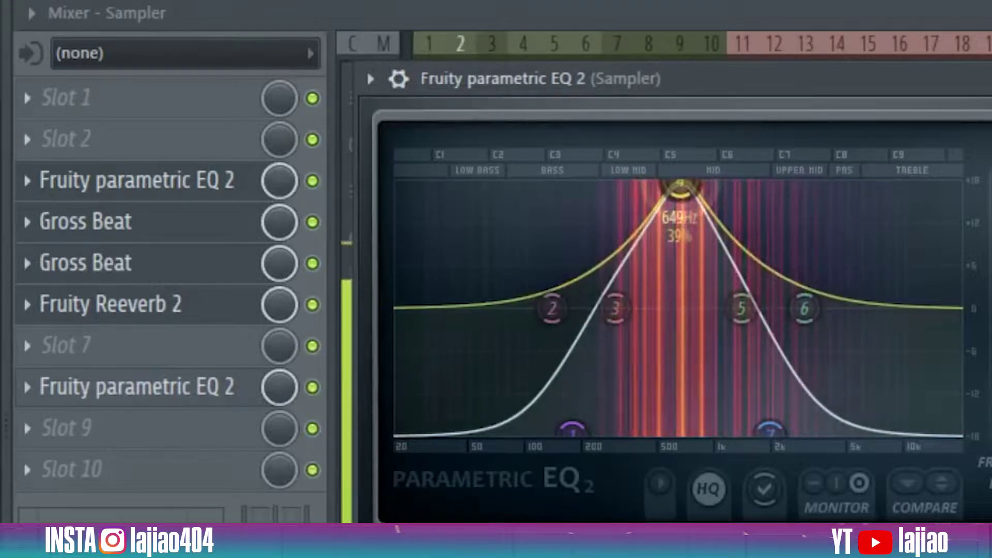
pyautogui.hotkey('ctrl', 'z')
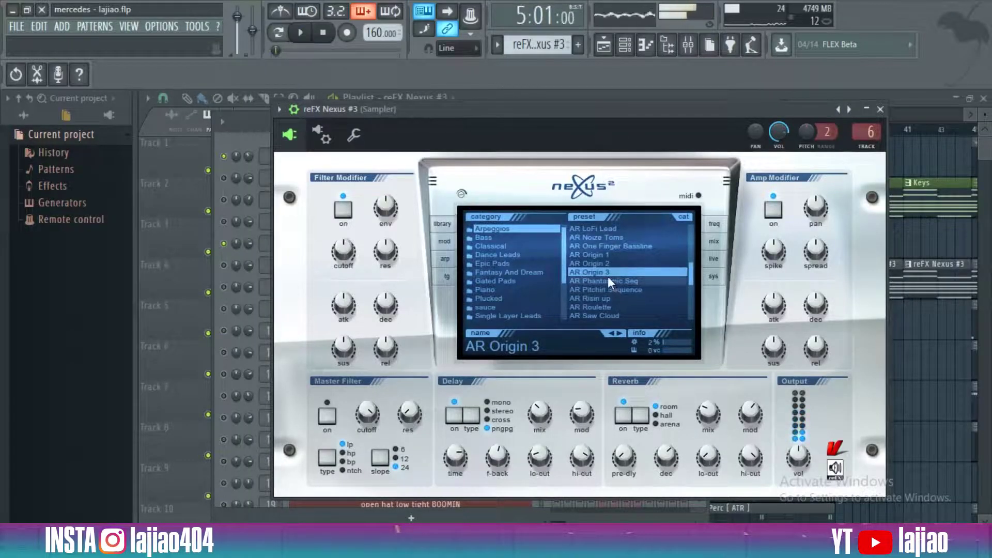
# Load the AR Roulette preset from the Arpeggios category in Nexus and check its arpeggiator speed options
pyautogui.click(605, 263)
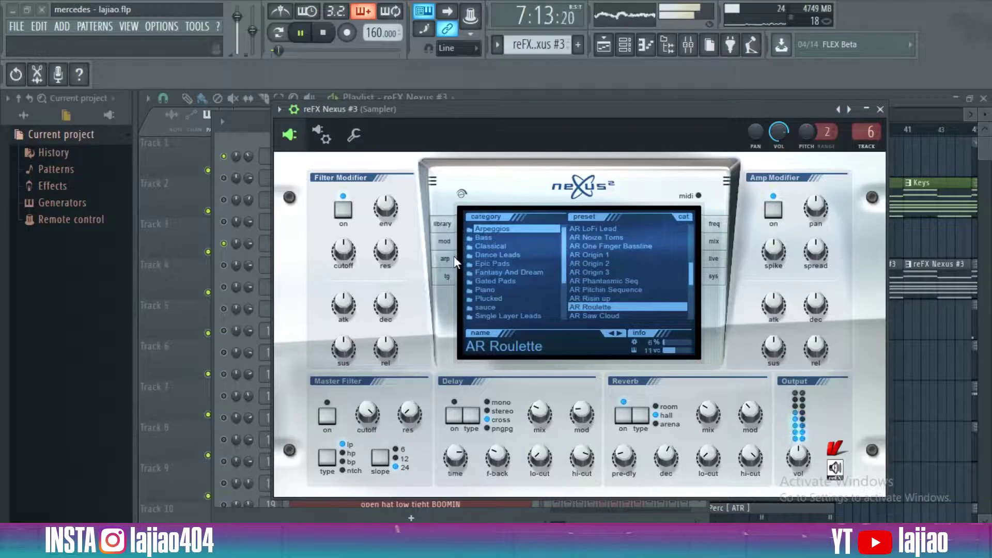
pyautogui.click(451, 270)
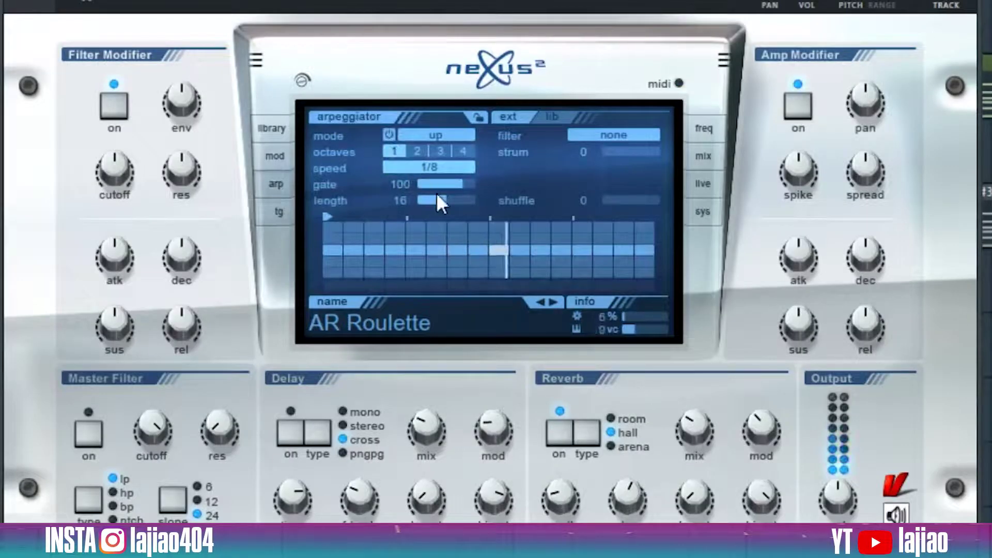
pyautogui.click(457, 166)
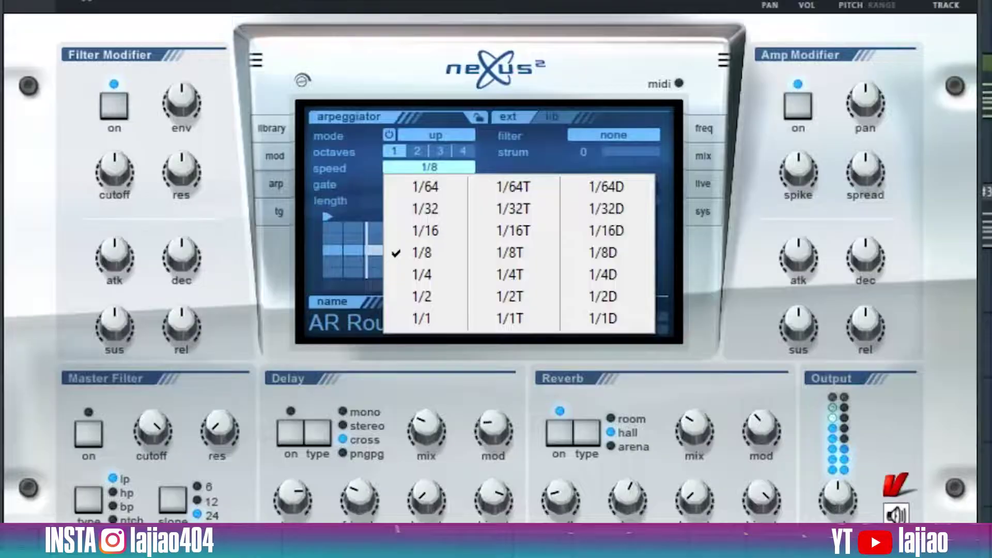
pyautogui.click(457, 166)
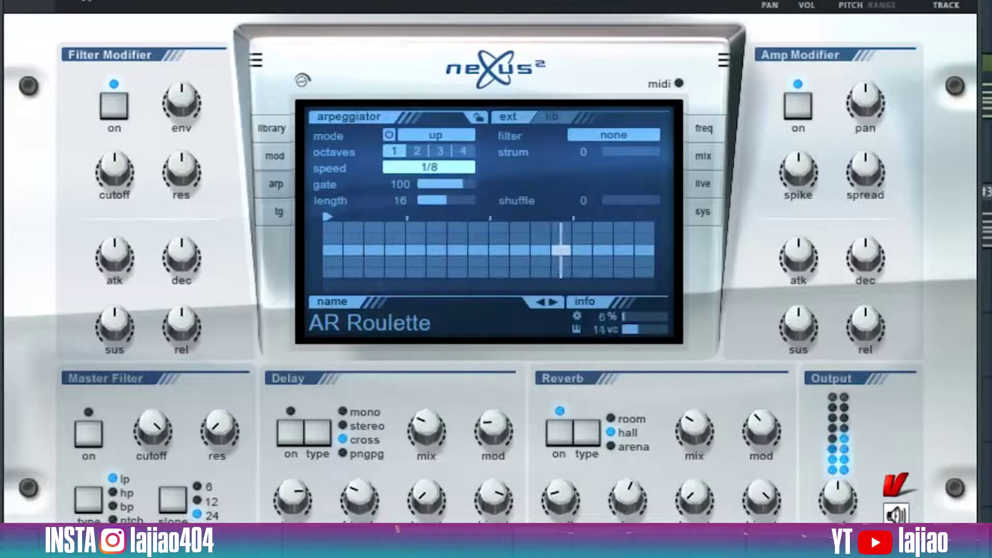
# Set the arpeggiator mode to down, the gate to 77 and the length to 8
pyautogui.click(418, 135)
pyautogui.click(444, 180)
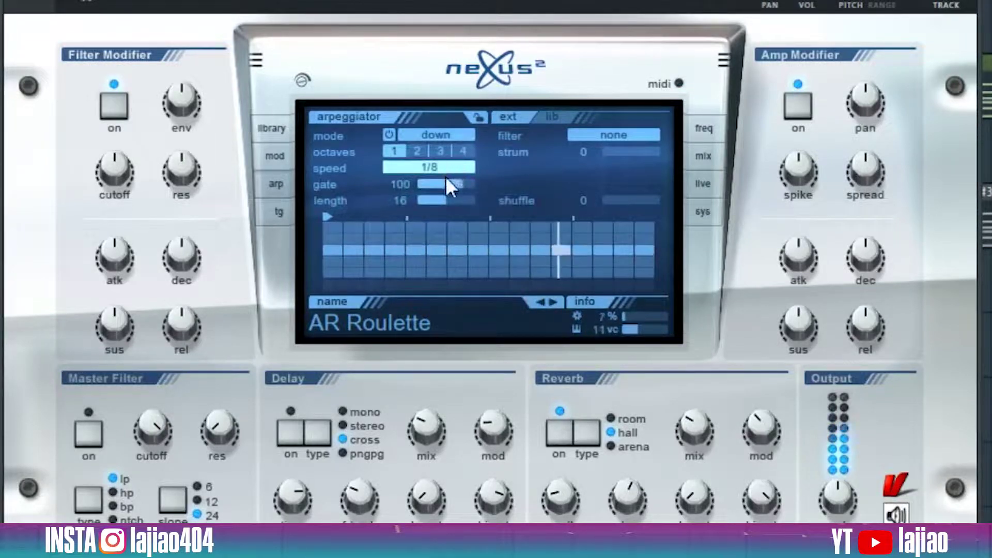
pyautogui.moveTo(448, 202); pyautogui.dragTo(307, 187)
pyautogui.moveTo(248, 213); pyautogui.dragTo(577, 189)
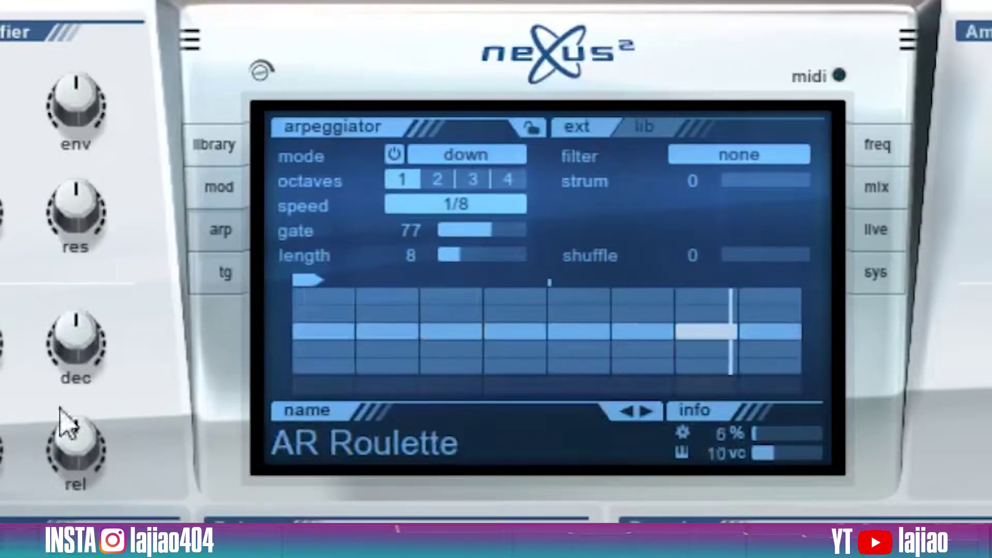
# Open the mix page of AR Roulette and switch off all four layers
pyautogui.click(799, 168)
pyautogui.click(556, 207)
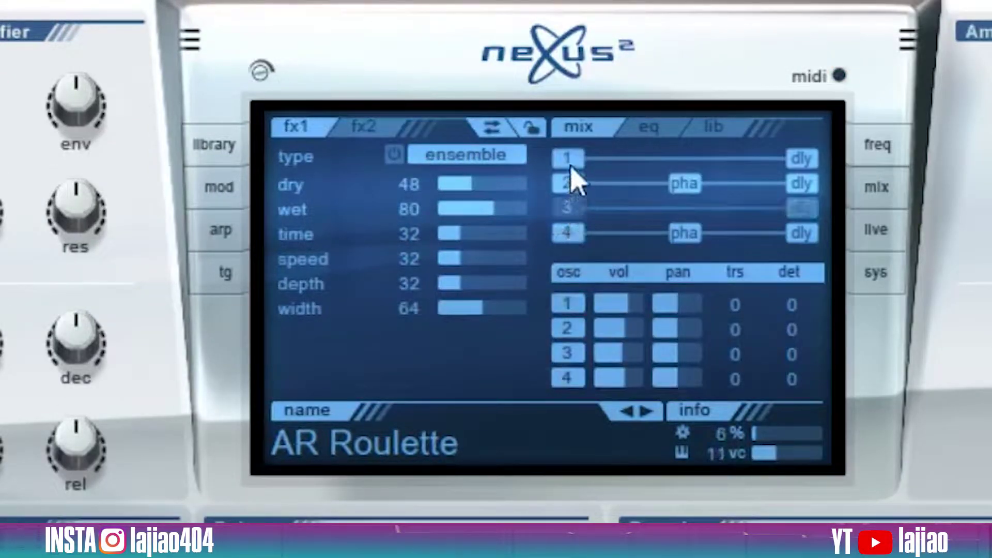
pyautogui.click(571, 163)
pyautogui.click(573, 179)
pyautogui.click(579, 230)
# Audition layers 1 and 3, switch them off again, and enable layers 2 and 4
pyautogui.click(579, 157)
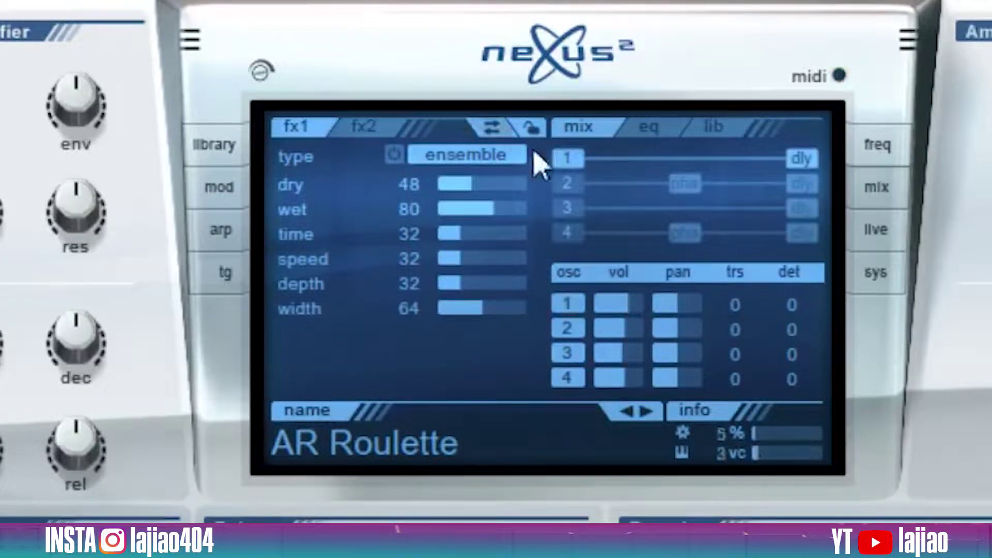
pyautogui.click(574, 209)
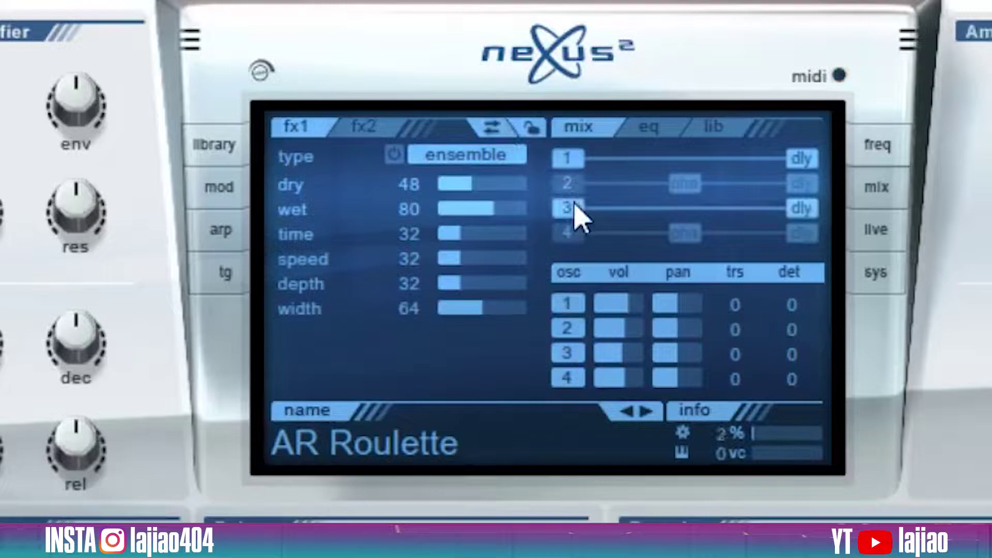
pyautogui.click(574, 208)
pyautogui.click(569, 159)
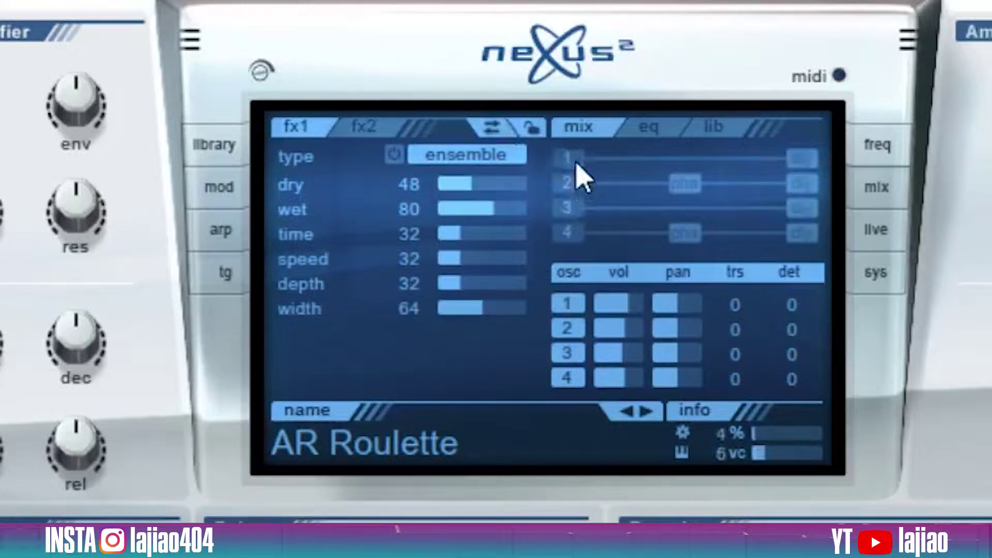
pyautogui.click(568, 184)
pyautogui.click(569, 233)
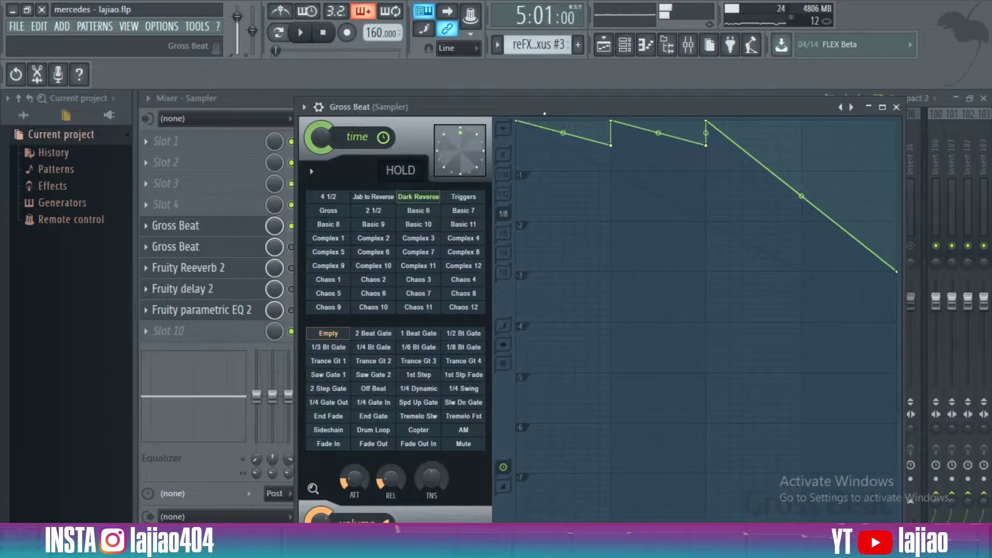
# Play the arpeggio with Gross Beat's Dark Reverse time preset and stop playback
pyautogui.press('space')
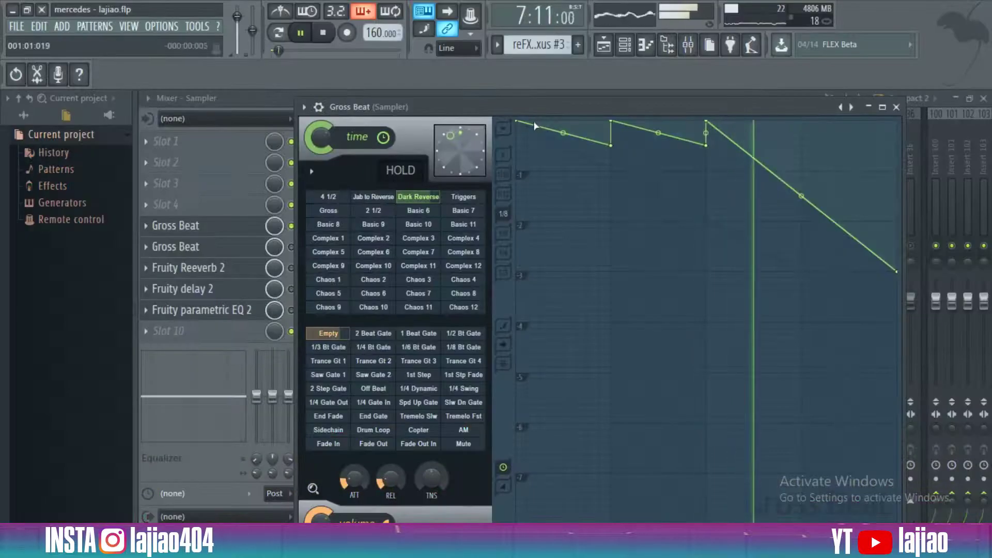
pyautogui.moveTo(523, 107); pyautogui.dragTo(541, 109)
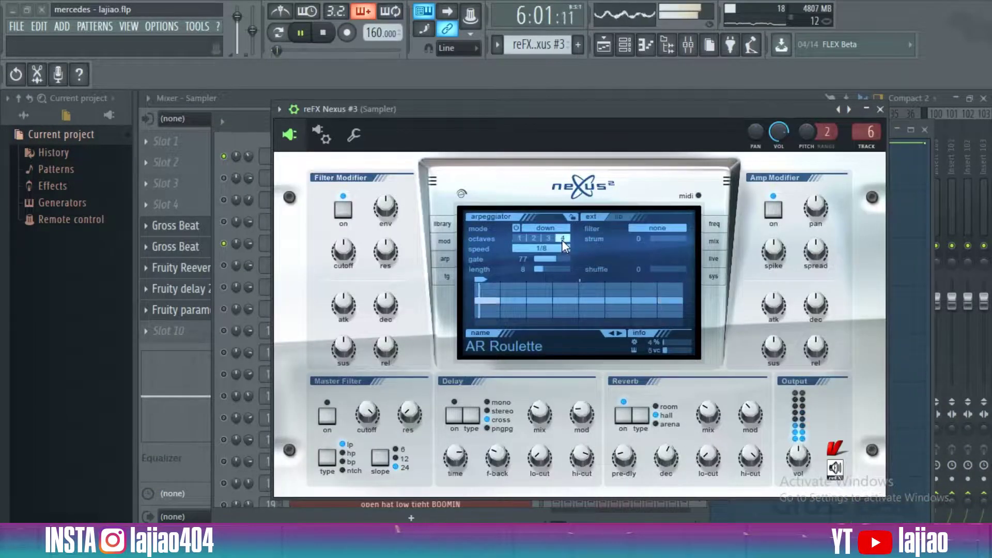
pyautogui.click(325, 34)
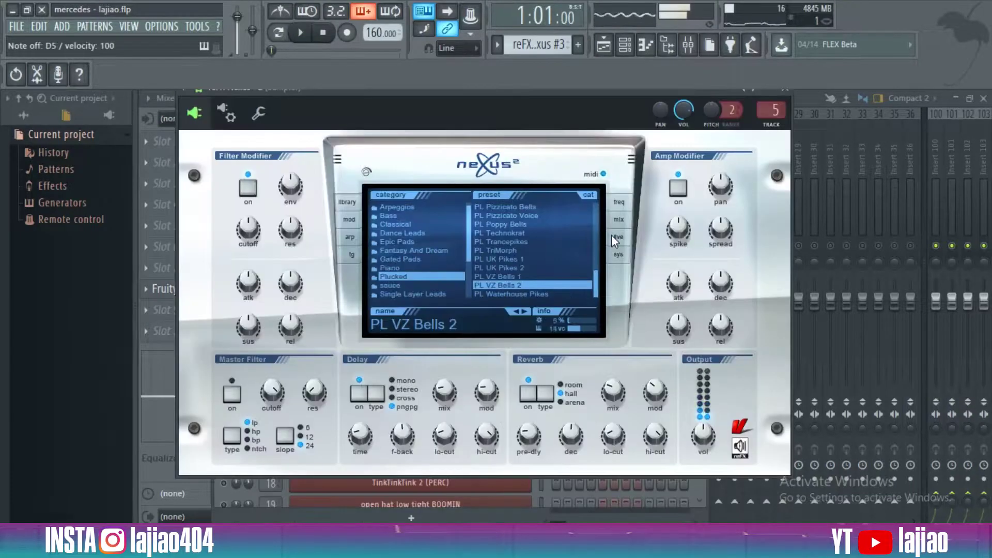
# Audition the Nexus PL VZ Bells 2 preset by playing individual notes
pyautogui.press('b')
pyautogui.press('v')
pyautogui.press('d')
pyautogui.press('x')
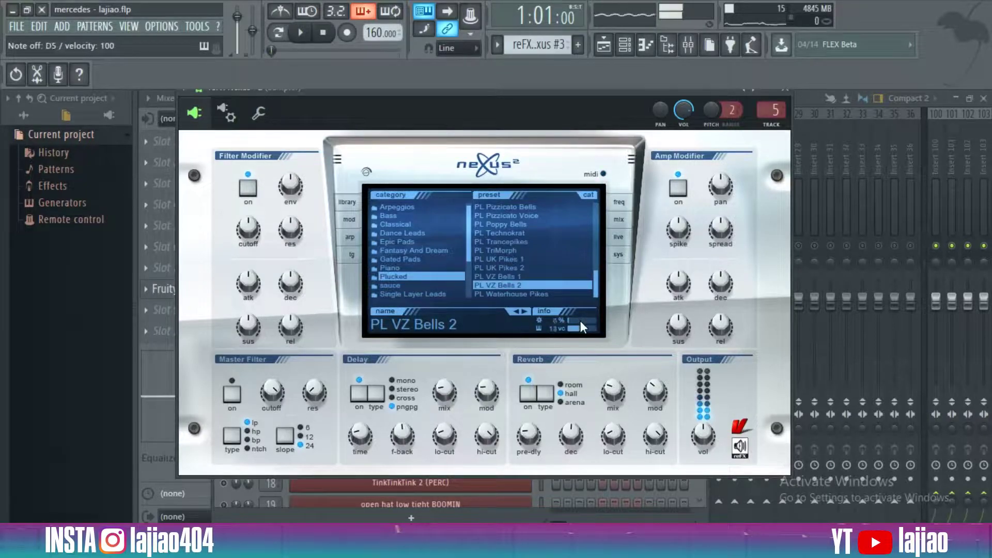
pyautogui.press('z')
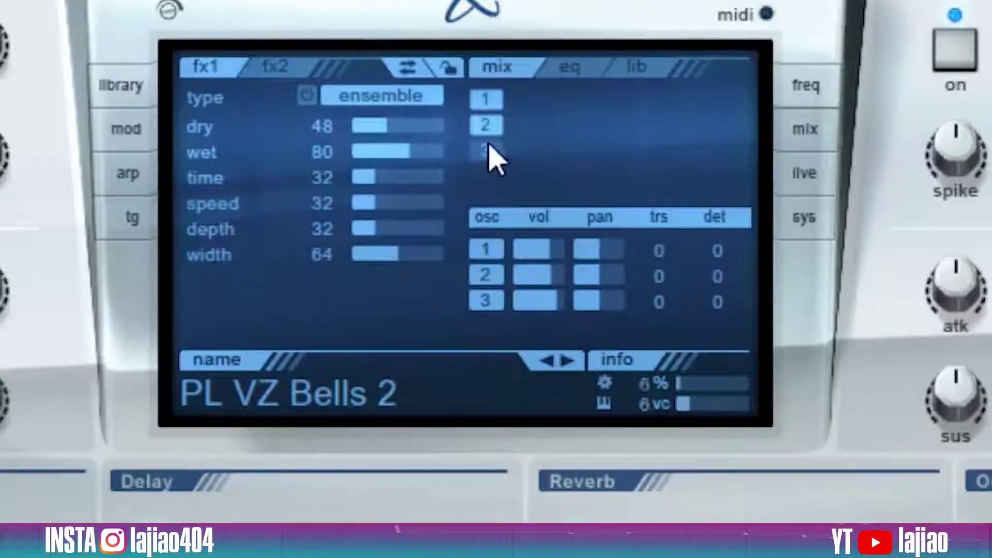
pyautogui.press('z')
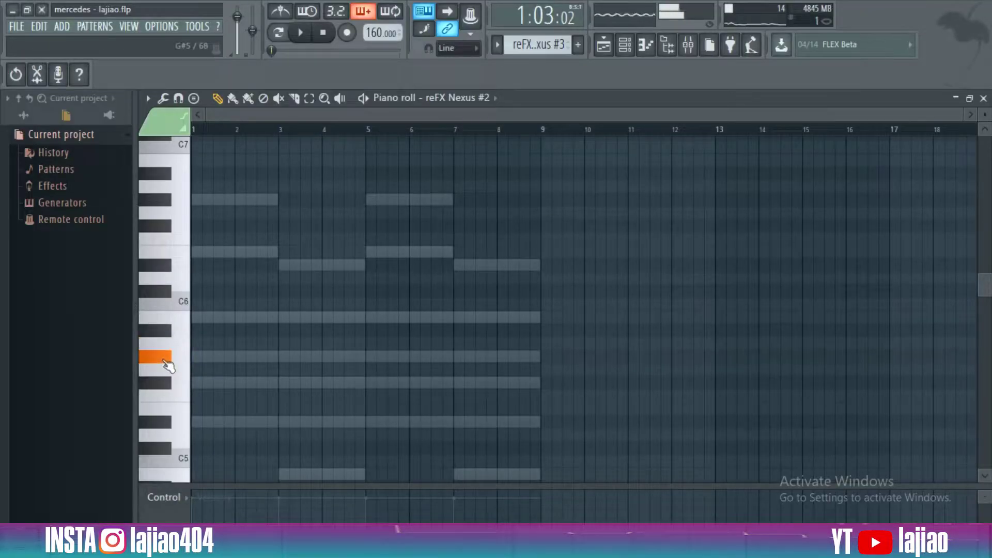
# Place a G#5 note at the start of bar 1 followed by a B5 note for reFX Nexus #2, playing them back
pyautogui.press('space')
pyautogui.press('space')
pyautogui.press('space')
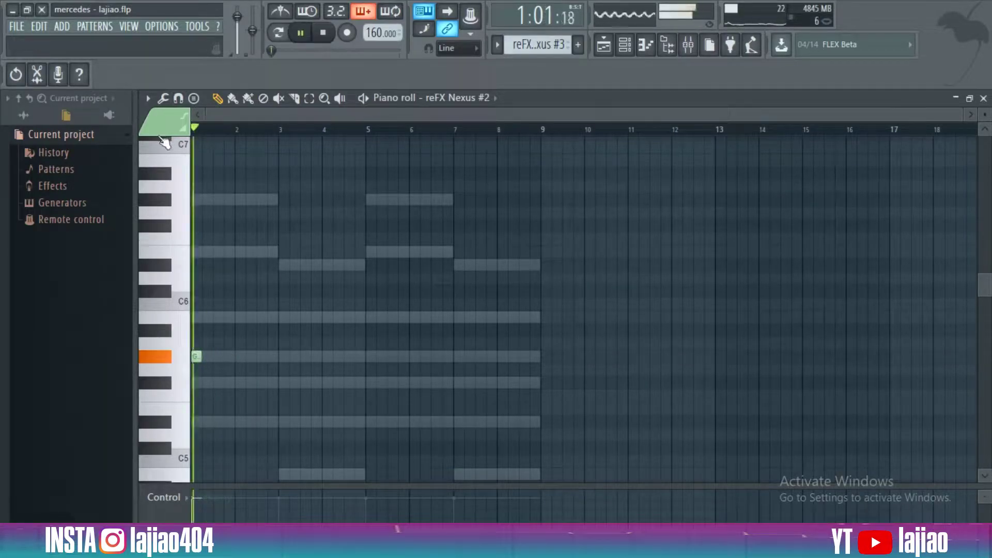
pyautogui.press('space')
pyautogui.click(207, 317)
pyautogui.press('space')
pyautogui.press('space')
pyautogui.scroll(4, 218, 341)
pyautogui.hscroll(-2, 207, 341)
pyautogui.click(204, 356)
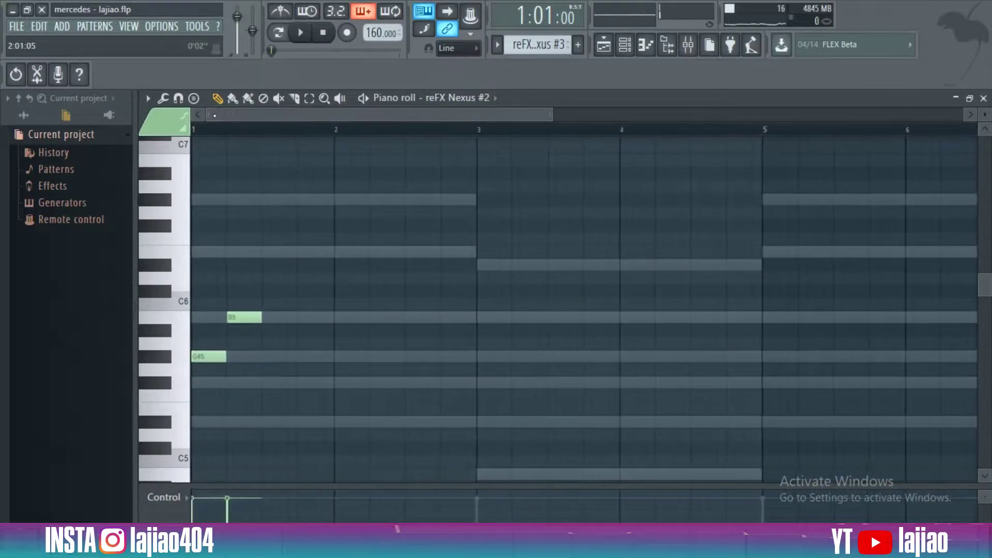
# Shorten the G#5 and B5 notes to two steps each, with B5 directly after G#5, and play them back
pyautogui.press('space')
pyautogui.press('space')
pyautogui.moveTo(240, 317); pyautogui.dragTo(220, 317)
pyautogui.press('space')
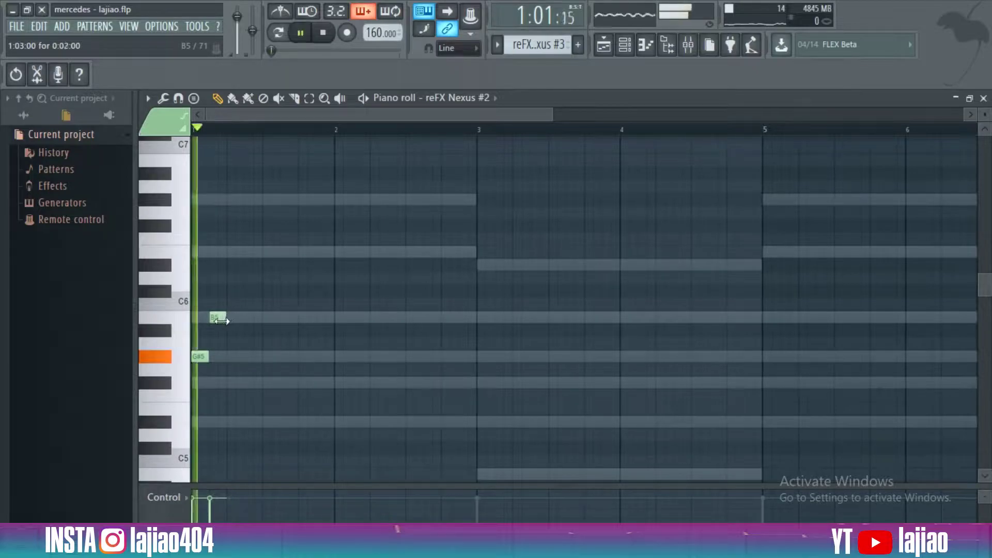
pyautogui.press('space')
# Add a two-step E6 note directly after B5 and a two-step D#6 note at 1:09, checking the melody by playback
pyautogui.click(236, 251)
pyautogui.press('space')
pyautogui.press('space')
pyautogui.moveTo(263, 280); pyautogui.dragTo(263, 262)
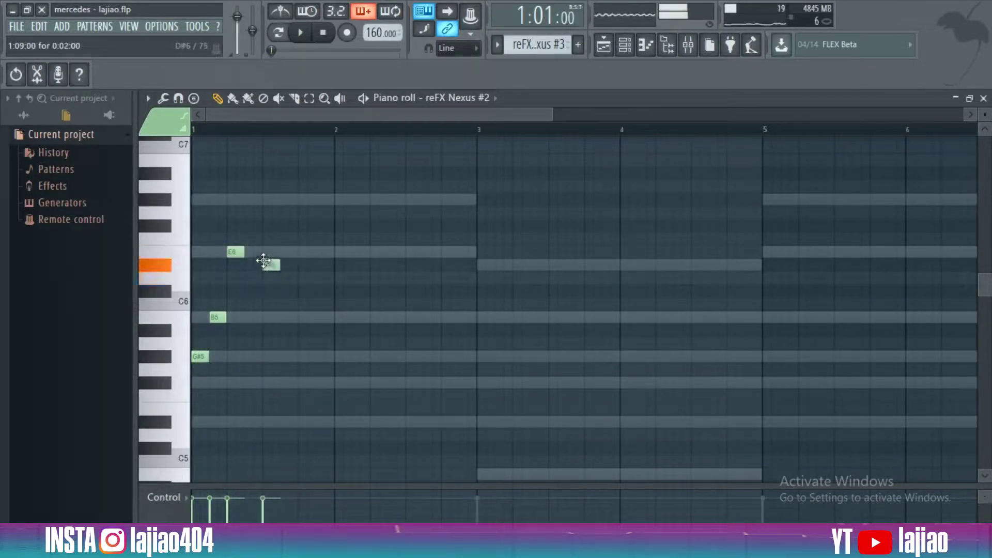
# Add a two-step B5 note at 1:13 and a two-step G#5 note at the start of bar 2, checking the melody by playback
pyautogui.press('space')
pyautogui.press('space')
pyautogui.click(303, 298)
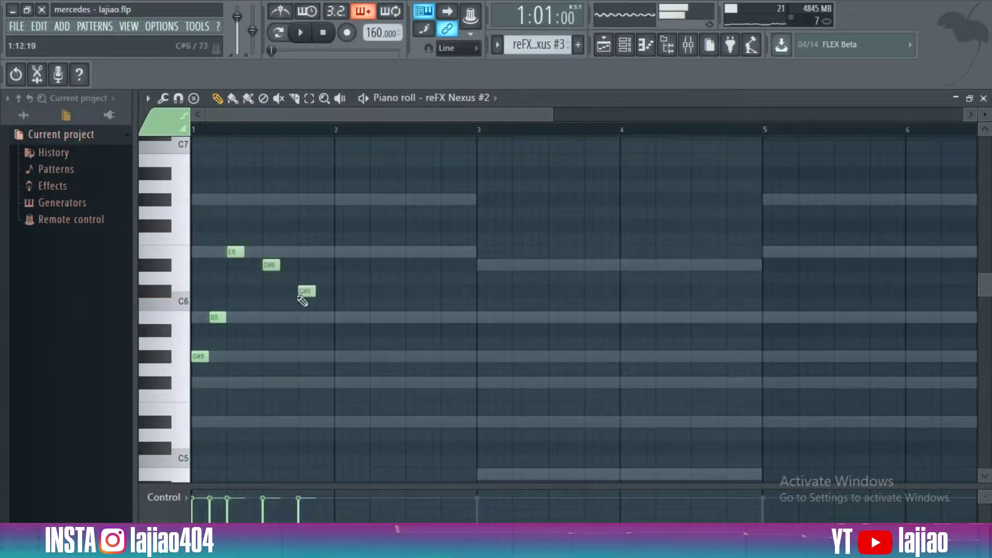
pyautogui.press('space')
pyautogui.press('space')
pyautogui.moveTo(306, 313); pyautogui.dragTo(306, 326)
pyautogui.press('space')
pyautogui.press('space')
pyautogui.press('space')
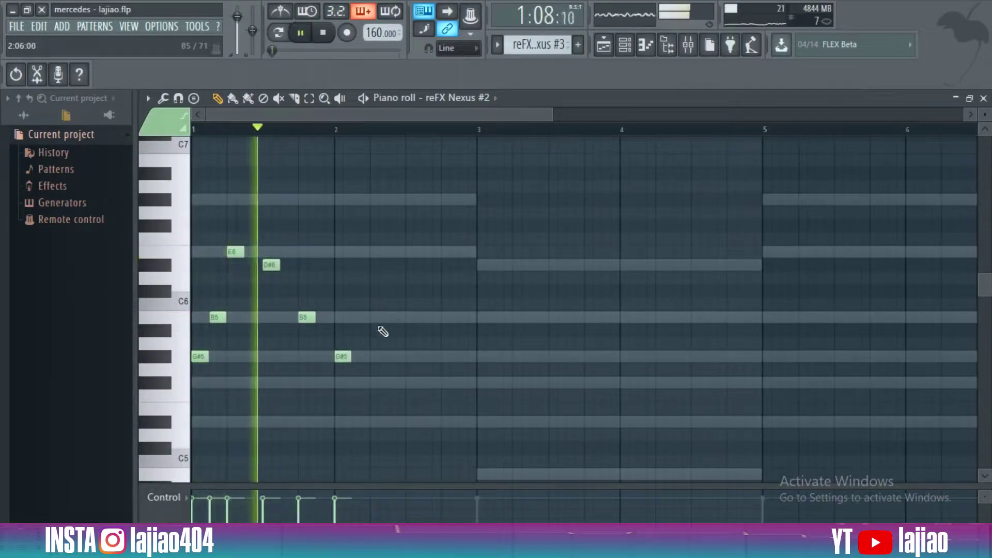
# Add two-step notes G#6 at 2:05, F#6 at 2:09 and E6 at 2:13, playing back the melody between placements
pyautogui.press('space')
pyautogui.press('space')
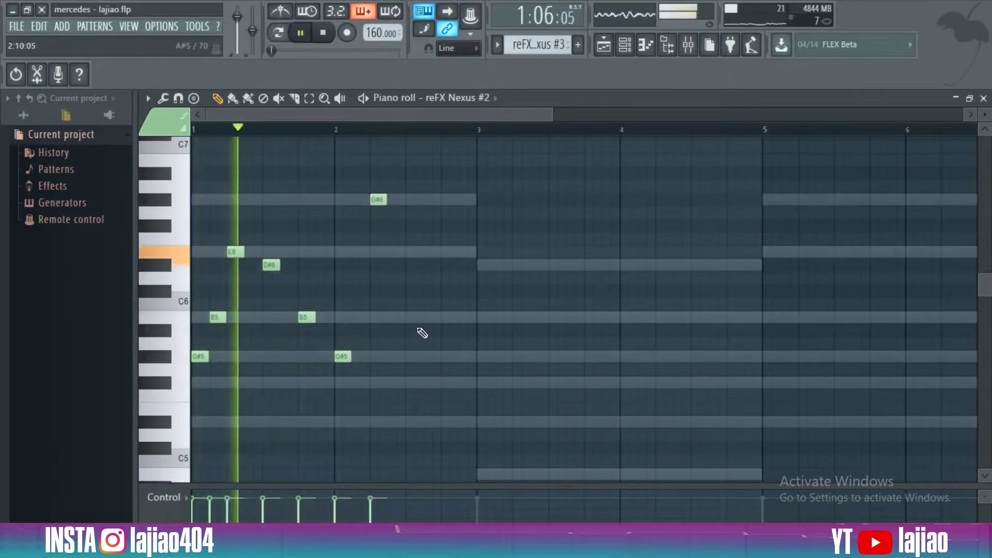
pyautogui.press('space')
pyautogui.click(414, 225)
pyautogui.press('space')
pyautogui.click(448, 252)
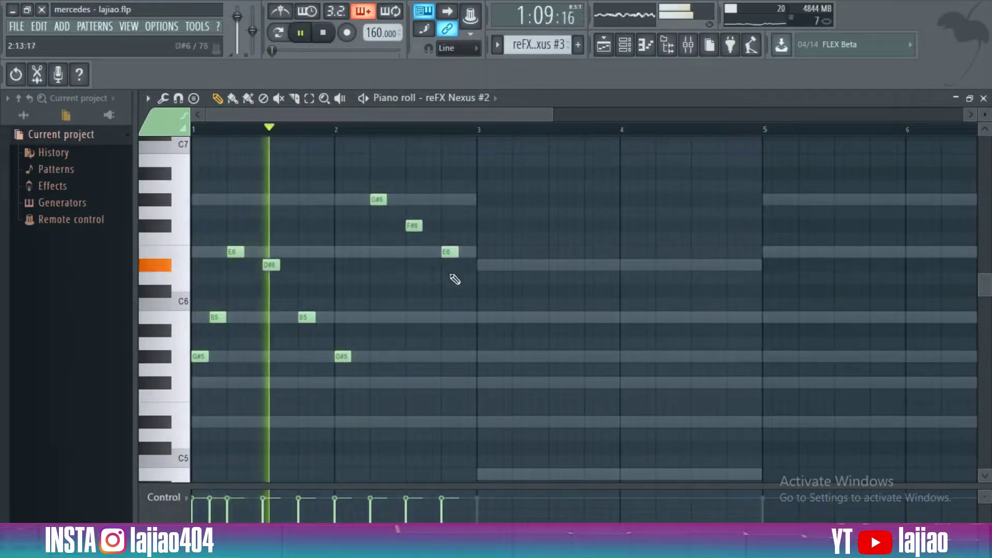
# Lower the F#6 note at 2:09 to E6 and the E6 note at 2:13 to D#6, checking the melody by playback
pyautogui.press('space')
pyautogui.moveTo(411, 226); pyautogui.dragTo(413, 253)
pyautogui.press('space')
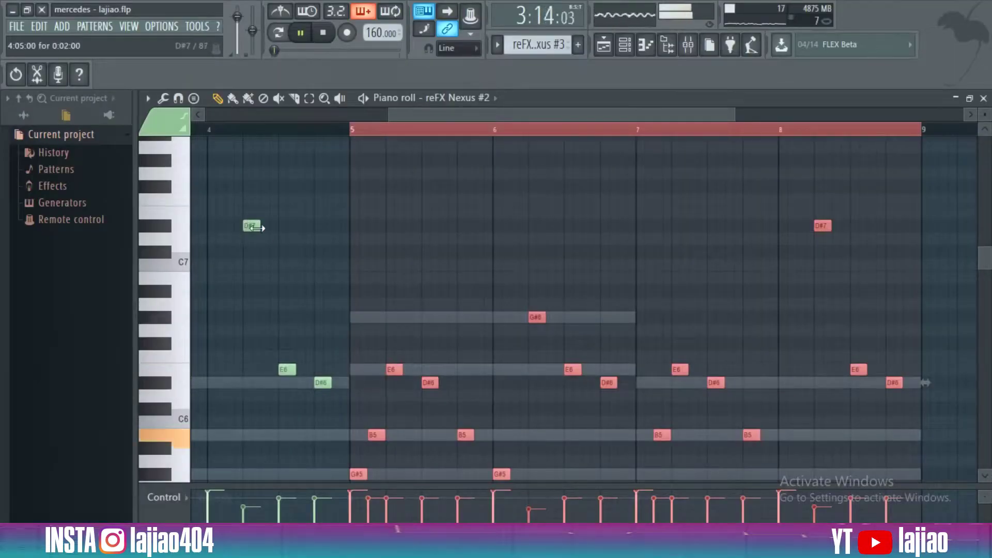
# Clear the selection of the copied notes in bars 5–8 and review the full eight-bar melody during playback
pyautogui.keyDown('ctrl'); pyautogui.click(383, 304); pyautogui.keyUp('ctrl')
pyautogui.scroll(-3, 384, 305)
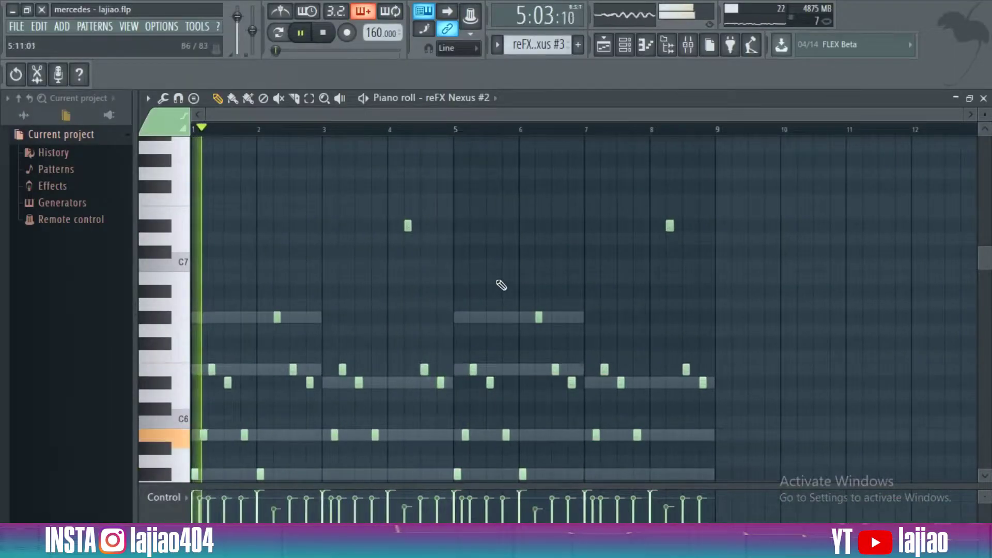
pyautogui.scroll(-3, 500, 286)
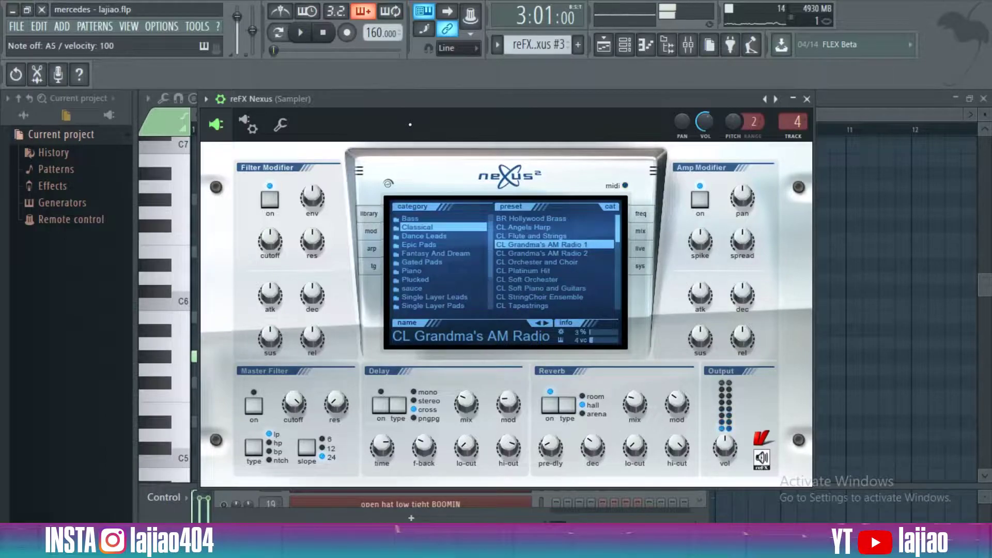
# Place B6 at 1:01, D#6 at 1:09, C#6 at 1:13, G#6 at 2:01 and D#6 at 2:09 for reFX Nexus, checking by playback
pyautogui.click(195, 161)
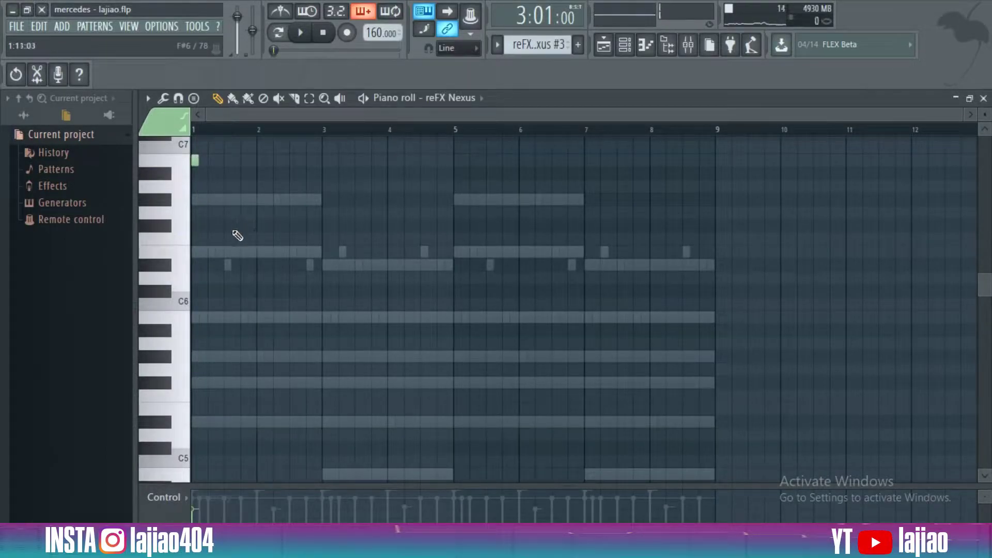
pyautogui.moveTo(218, 229); pyautogui.dragTo(221, 276)
pyautogui.press('space')
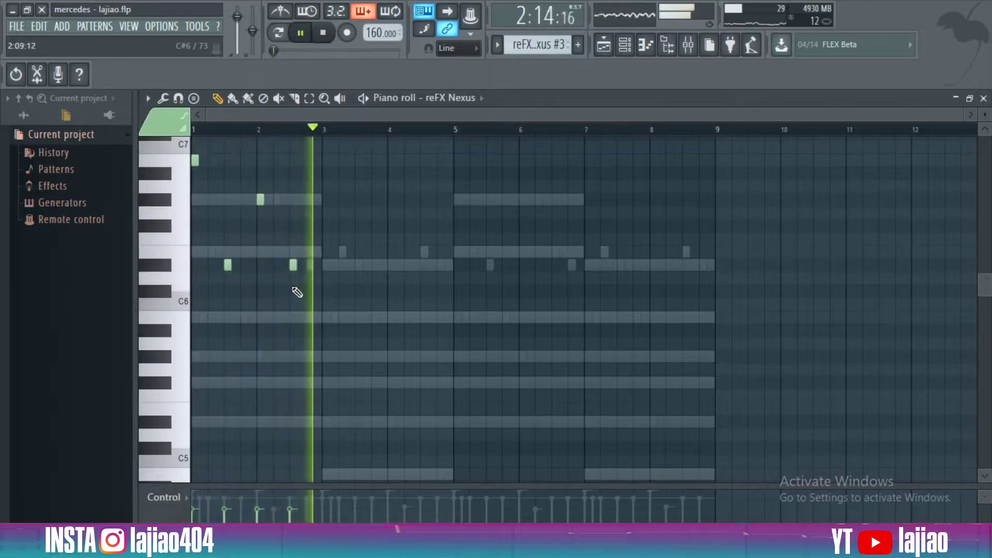
pyautogui.press('space')
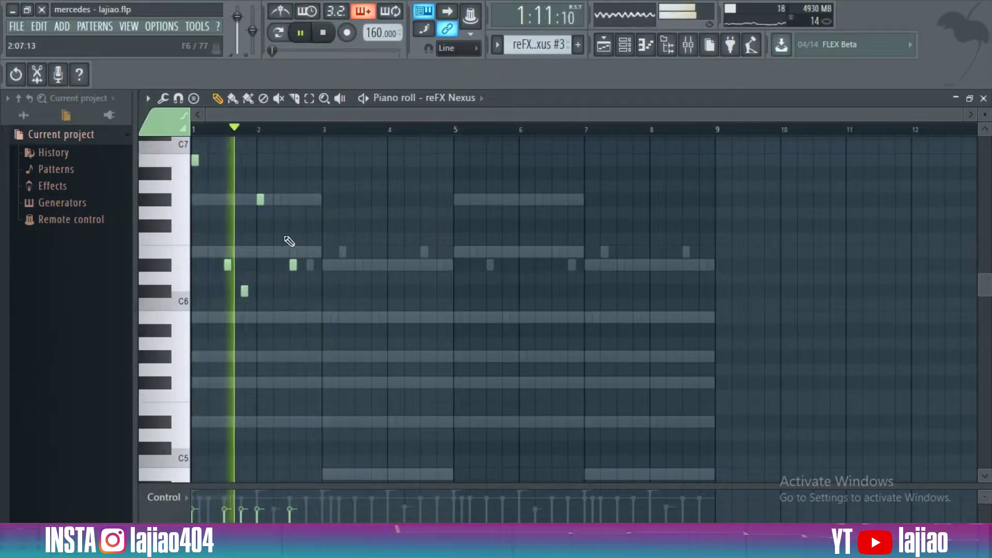
# Move the two D#6 notes to 1:05 and 2:05 and repeat the two-bar phrase in bars 3–4
pyautogui.press('space')
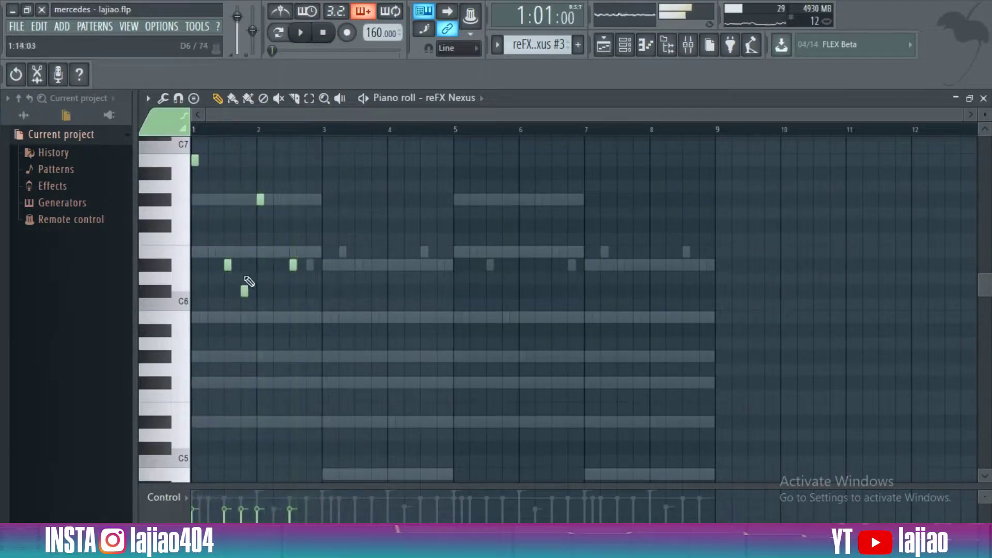
pyautogui.press('space')
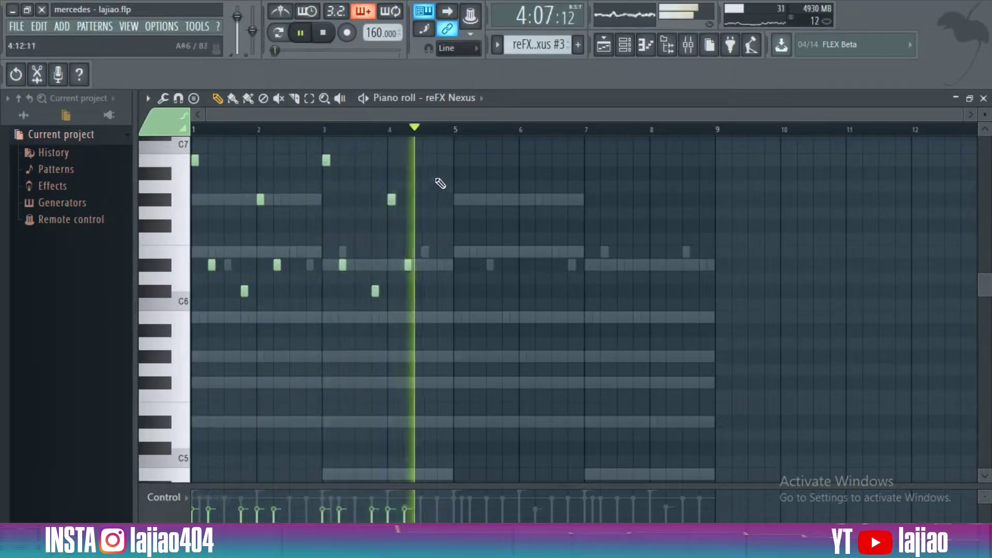
# Add a C#7 note at 4:09 and duplicate bars 1–4 of the reFX Nexus melody into bars 5–8
pyautogui.scroll(1, 424, 138)
pyautogui.press('space')
pyautogui.click(423, 150)
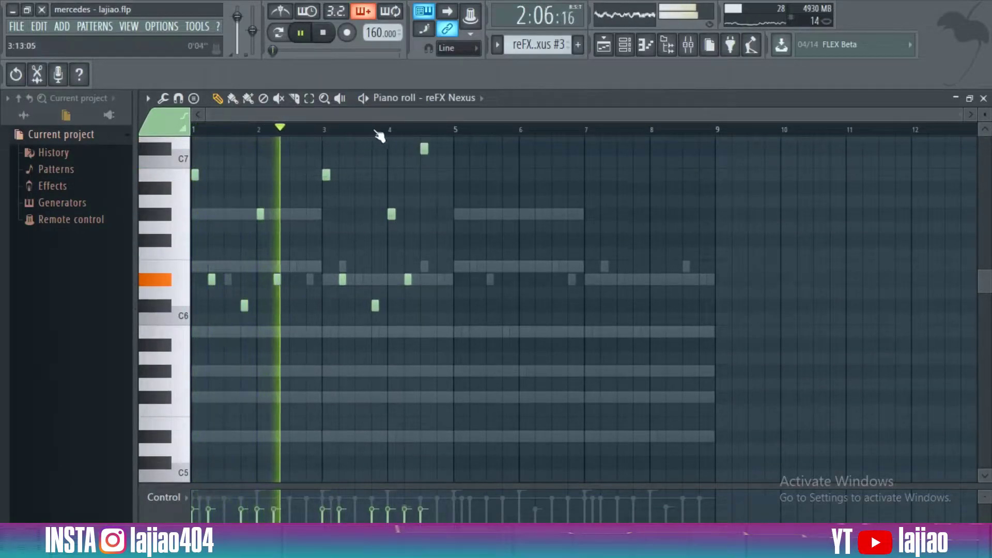
pyautogui.moveTo(457, 132); pyautogui.dragTo(193, 130)
pyautogui.hotkey('ctrl', 'b')
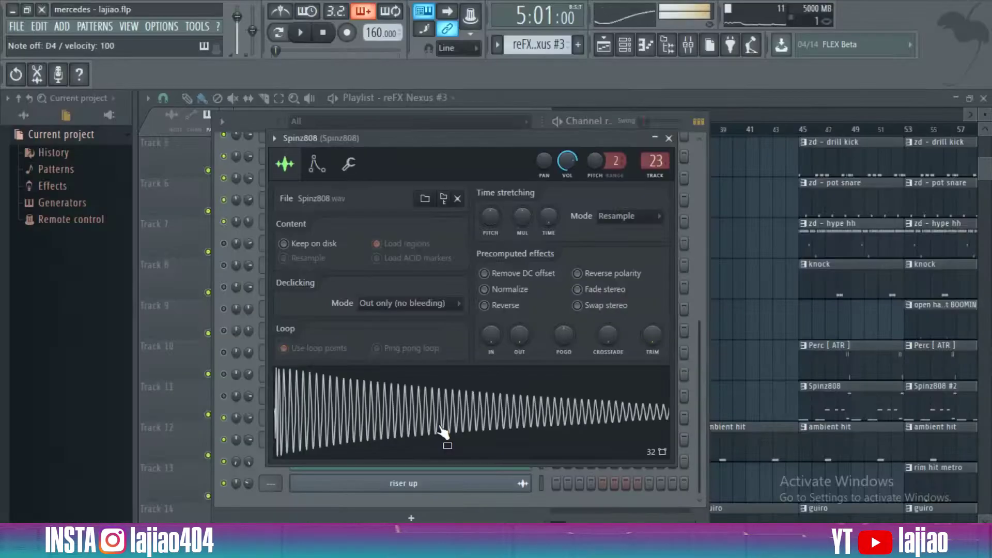
# Audition the Spinz808 sample and open the zd - hype hh pattern from the playlist to review its hi-hat notes during playback
pyautogui.press('z')
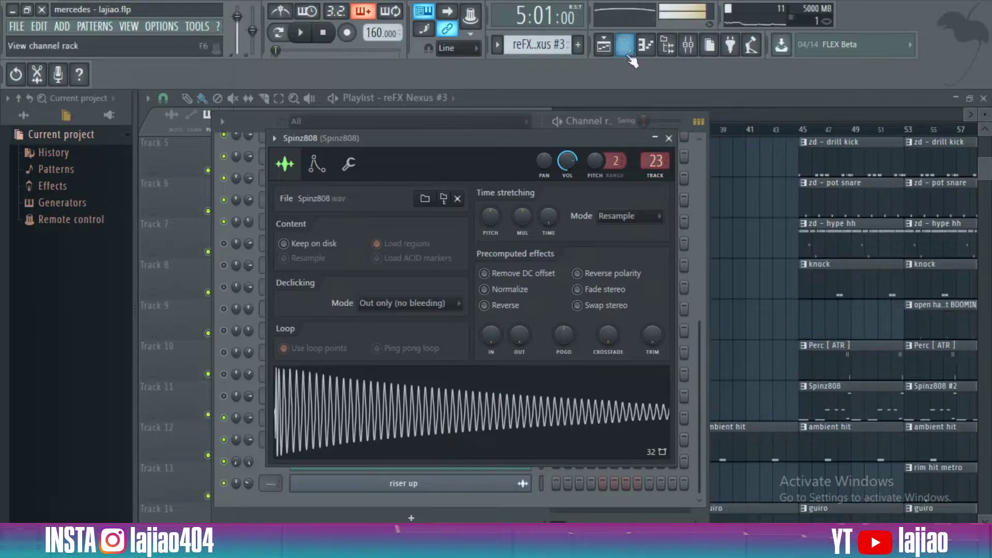
pyautogui.click(608, 51)
pyautogui.doubleClick(414, 248)
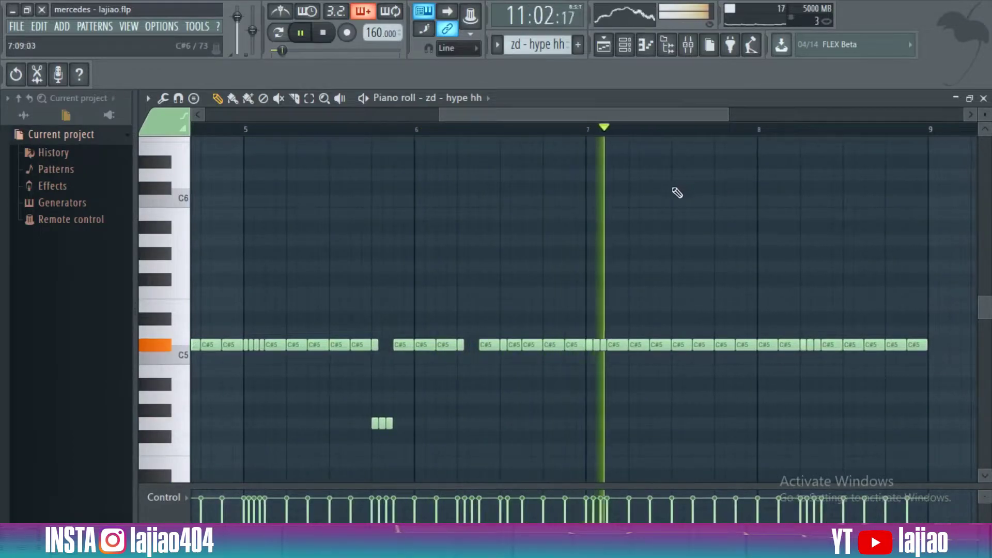
pyautogui.scroll(-3, 672, 199)
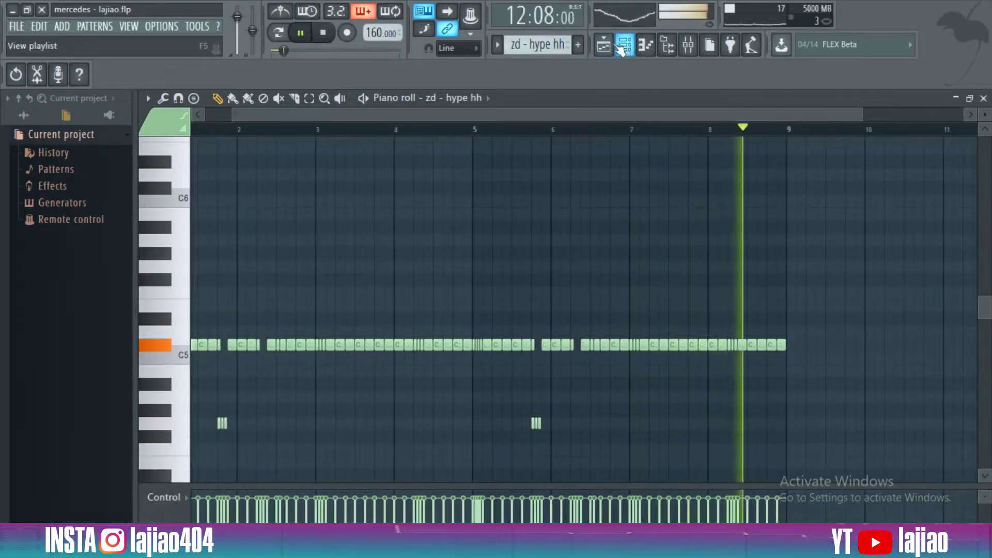
# Play back the Spinz808 pattern in the piano roll and inspect the properties of the B6 slide note at 4:13
pyautogui.click(606, 47)
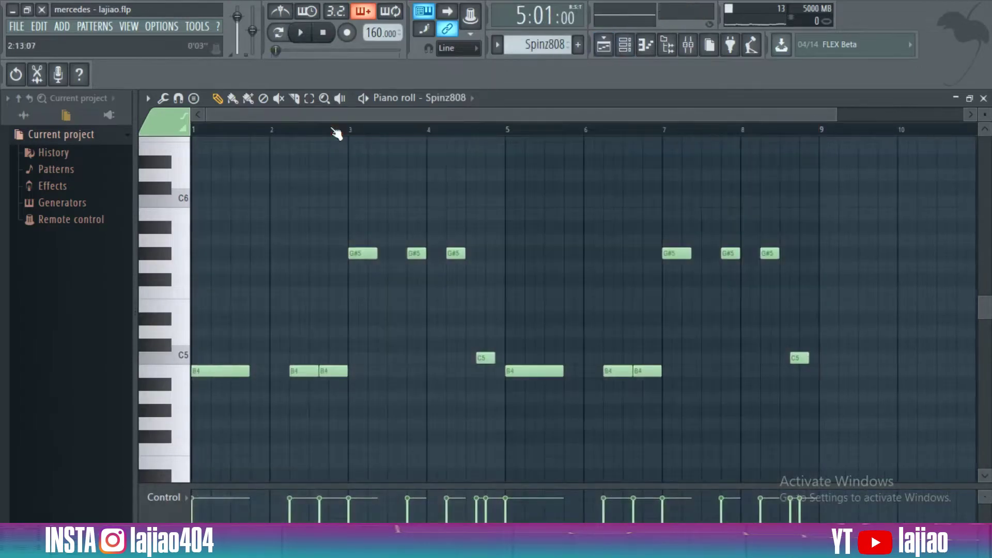
pyautogui.press('space')
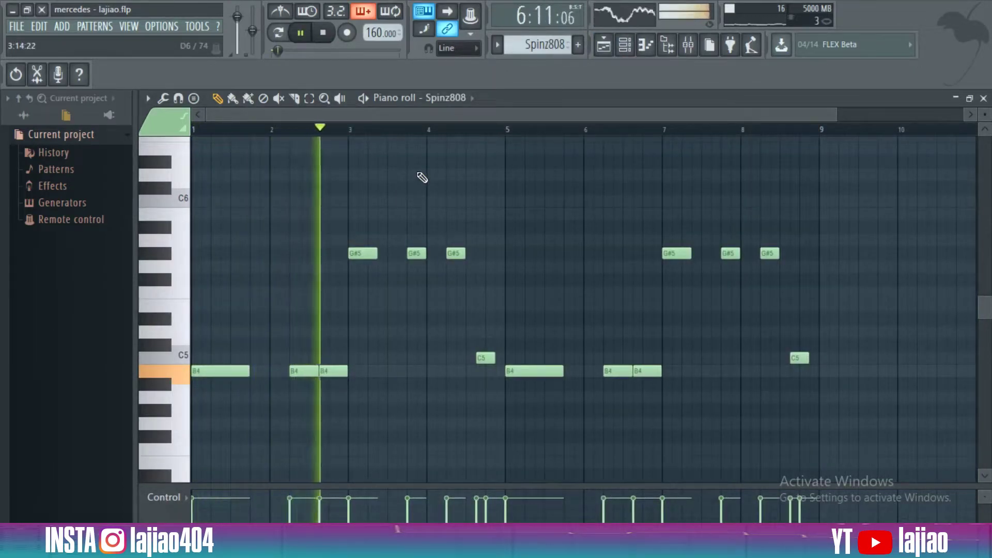
pyautogui.scroll(4, 534, 217)
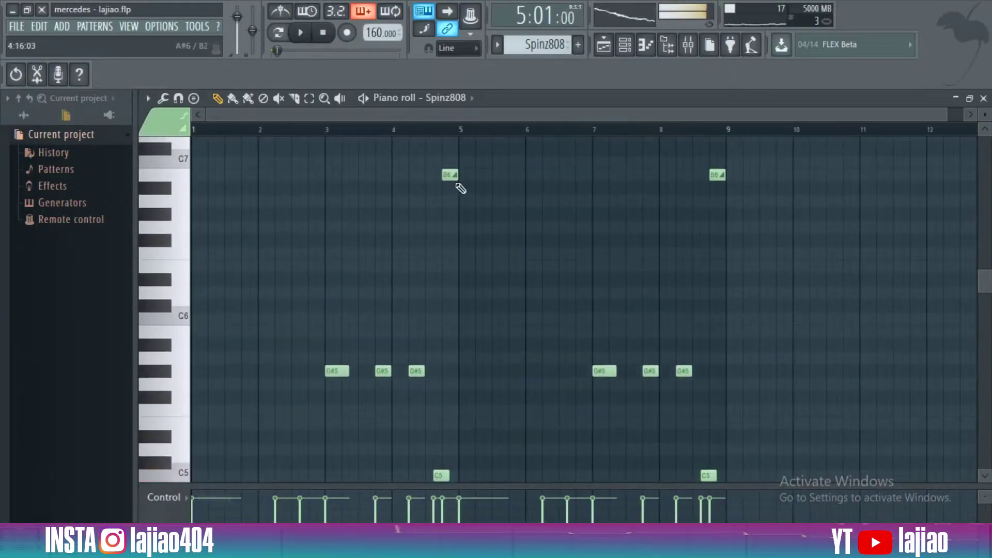
pyautogui.doubleClick(451, 174)
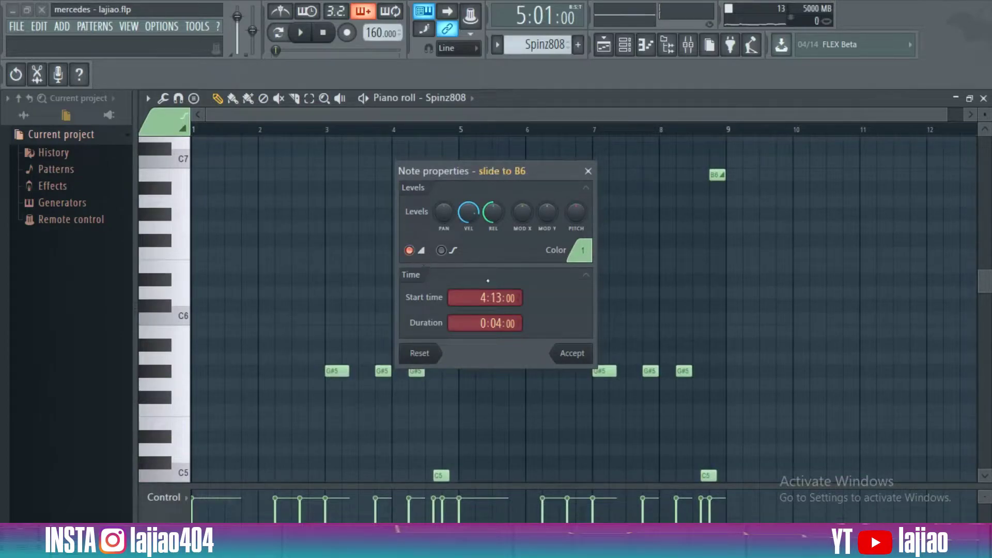
pyautogui.click(573, 353)
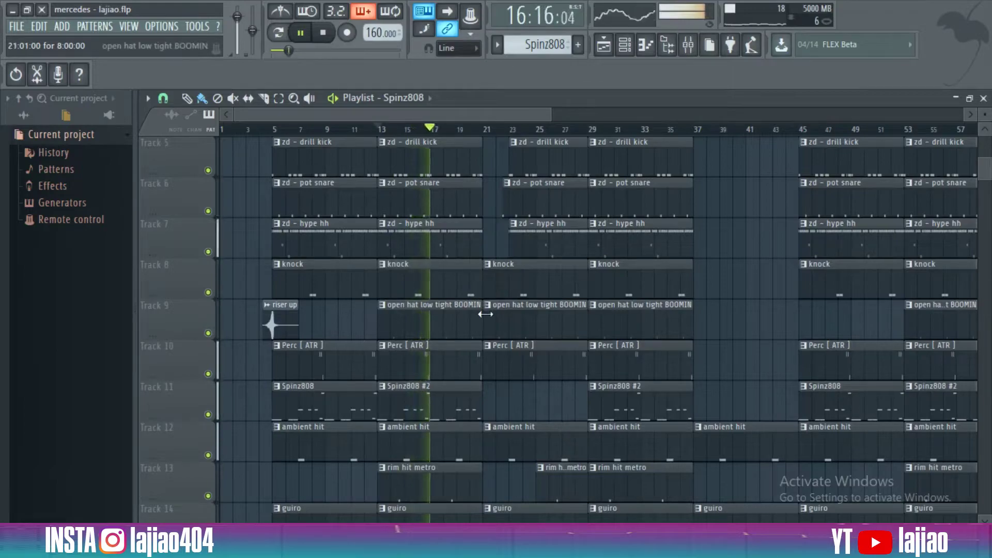
pyautogui.scroll(4, 534, 331)
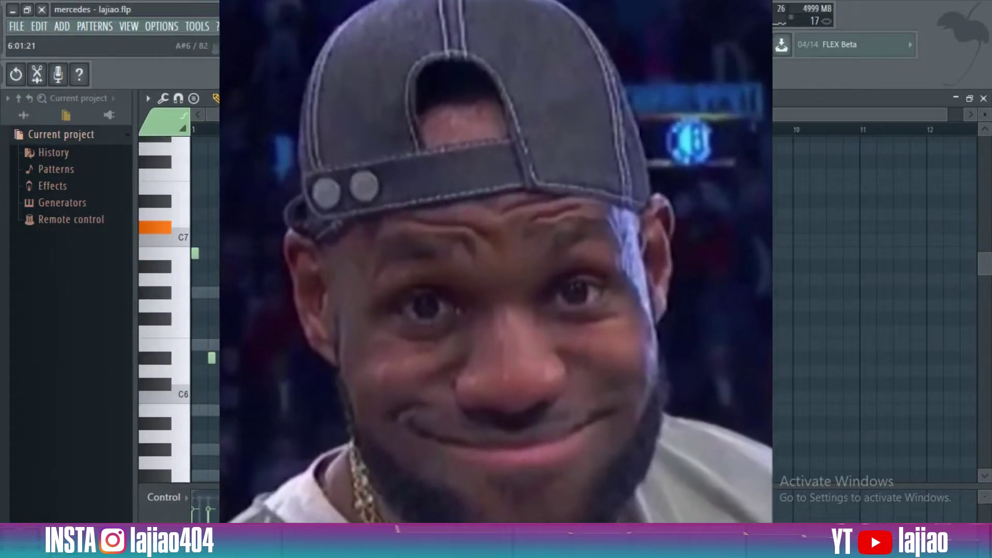
pyautogui.scroll(-1, 530, 267)
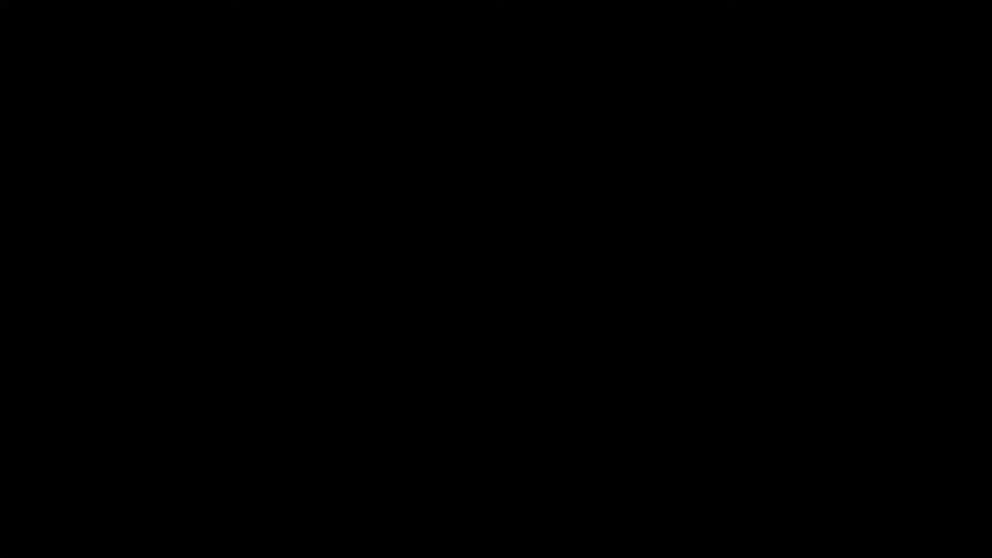